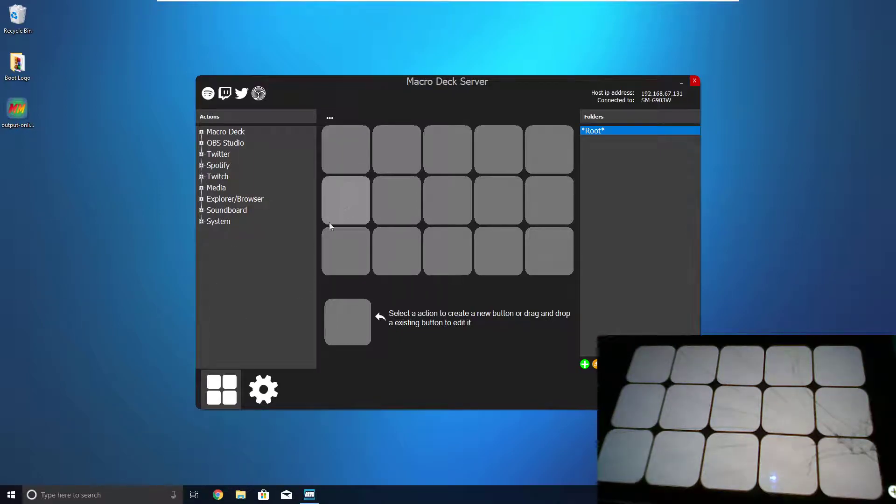
- Check the 5-column, 3-row grid size in server settings, then return to the button editor
left_click(270, 389)
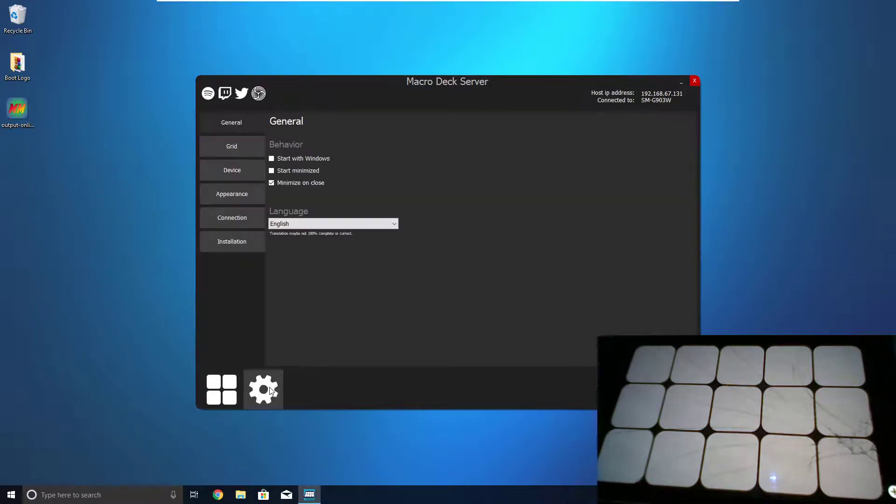
left_click(240, 140)
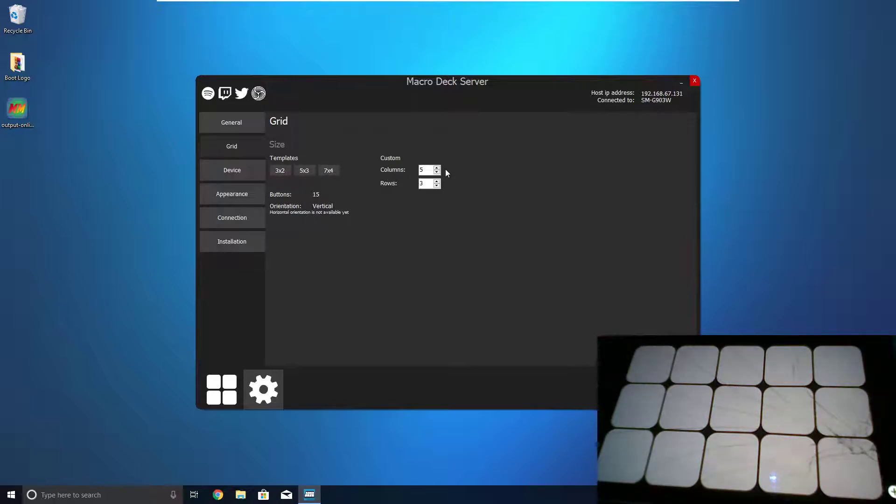
left_click(225, 122)
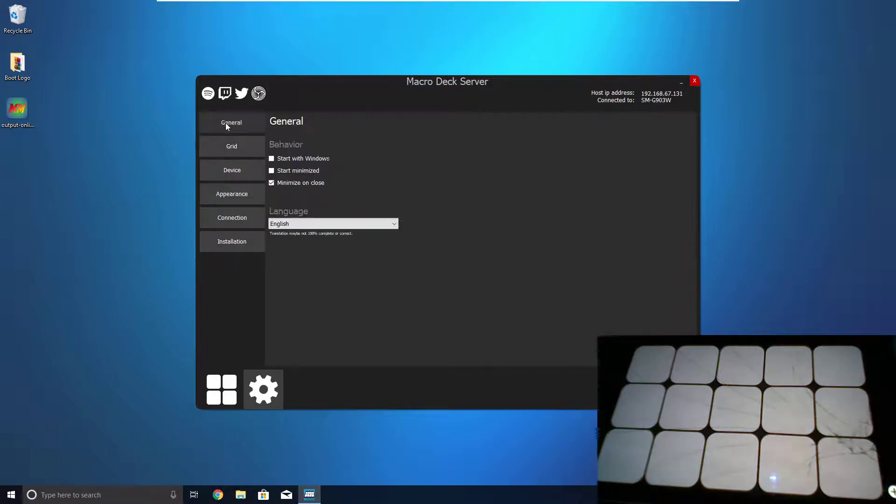
left_click(222, 399)
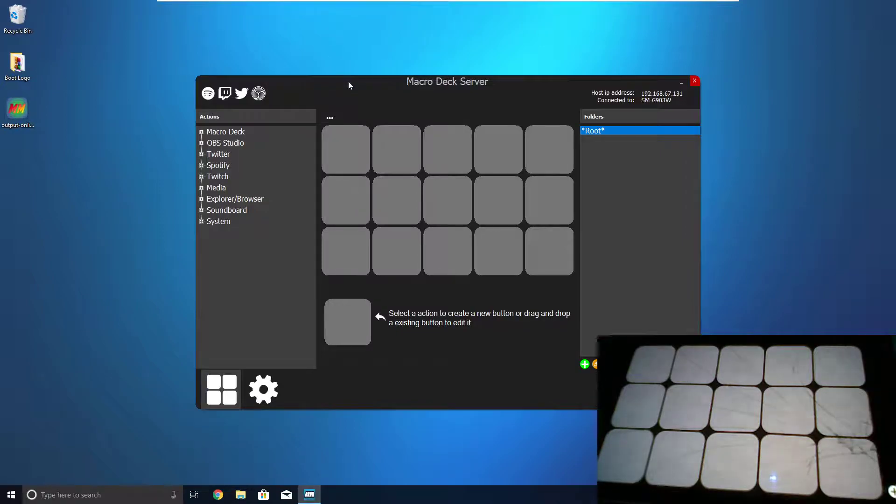
- Move the Macro Deck Server window up and to the left on the desktop
left_click_drag(348, 81, 241, 70)
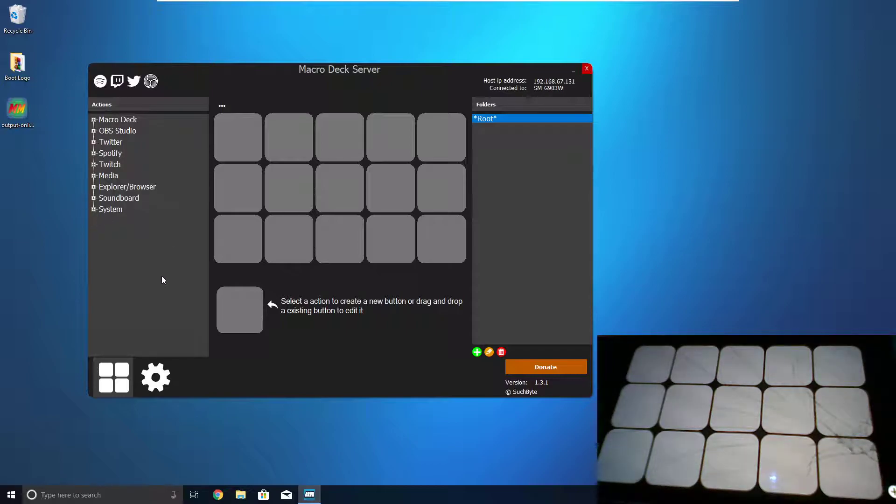
- Start a new System Volume + button and try a 'Volume Up' label centred, then at top
left_click(93, 209)
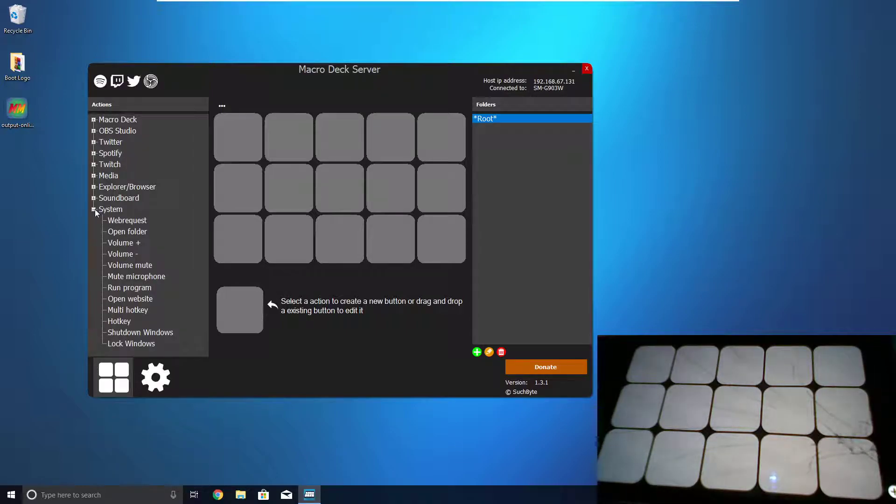
left_click(129, 243)
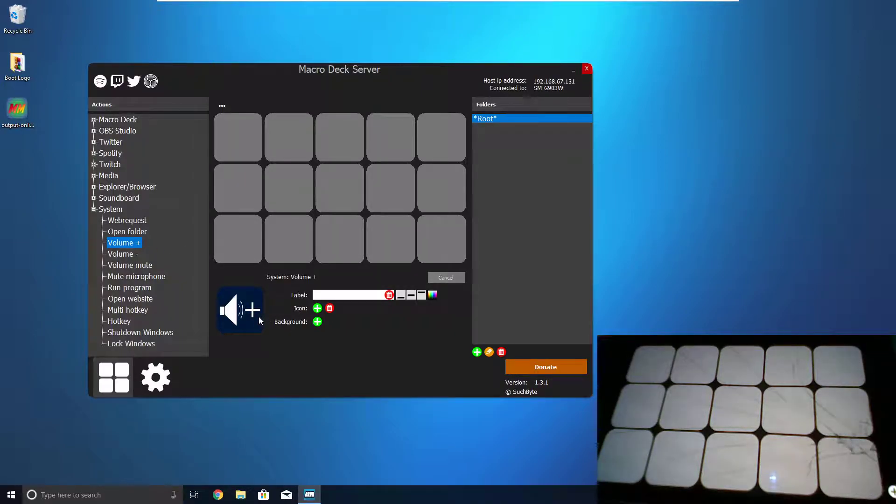
left_click(348, 294)
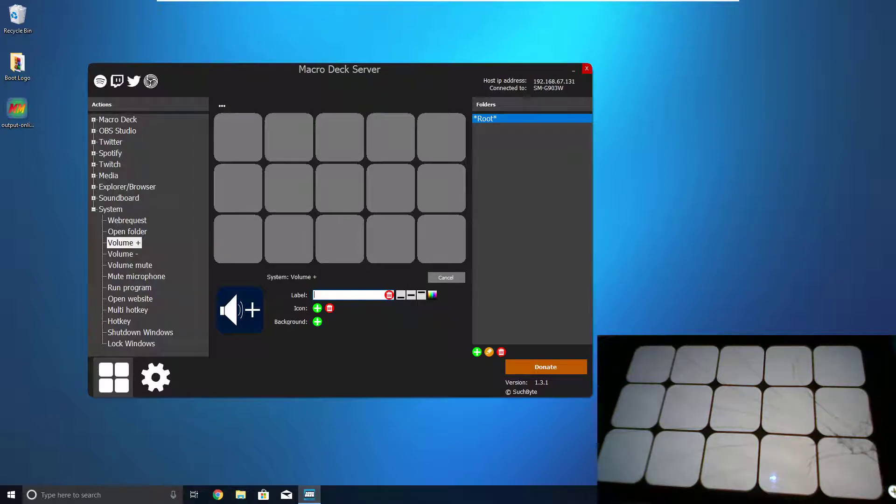
type("Volume Up")
left_click(414, 297)
left_click(422, 296)
- Swap the label for 'asdas', colour it orange, then clear it and bring up the icon choices
left_click_drag(343, 295, 313, 295)
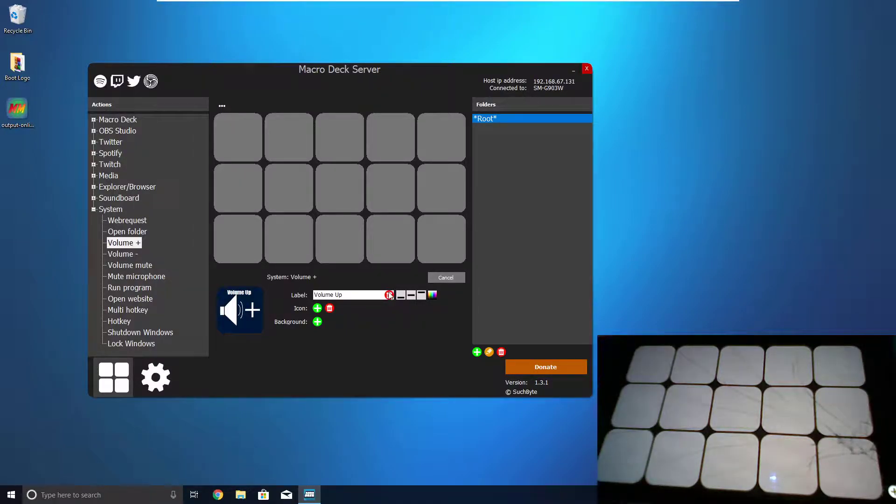
key("BackSpace")
type("asdas")
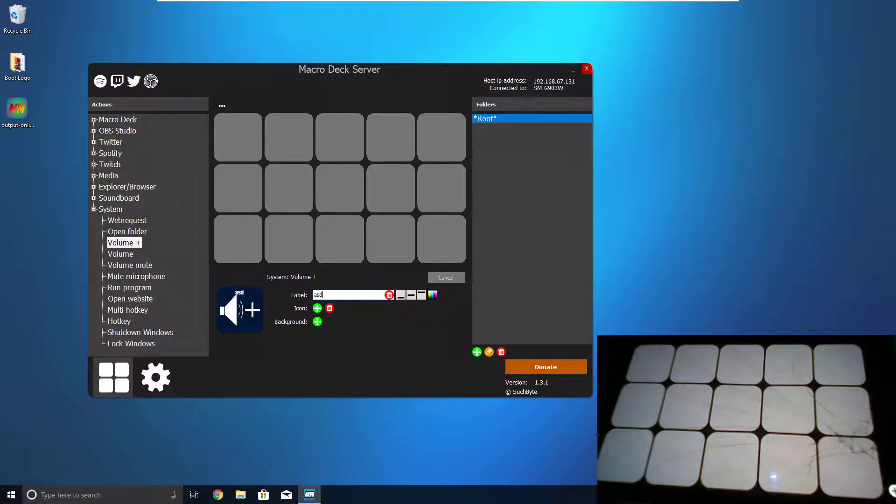
left_click(432, 295)
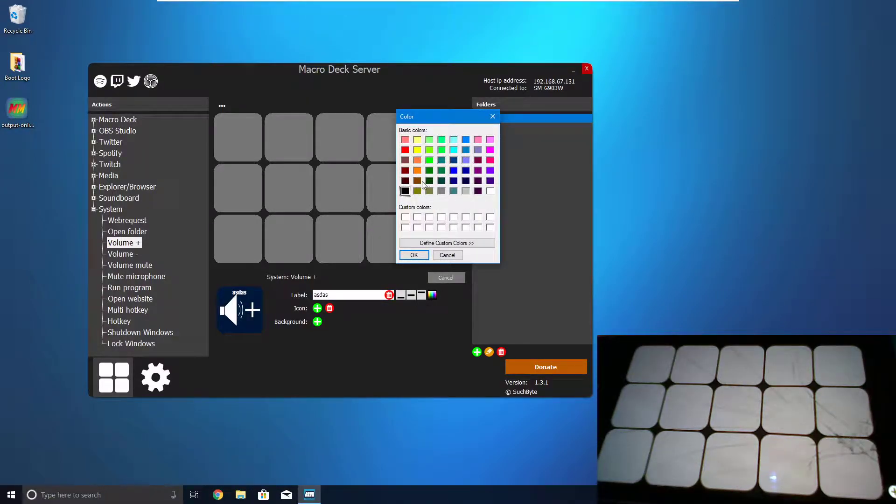
left_click(417, 171)
left_click(413, 255)
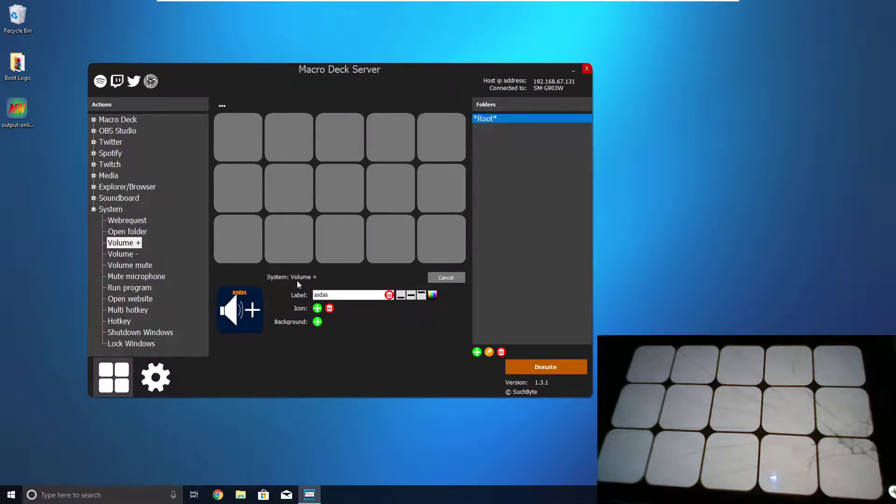
left_click(389, 295)
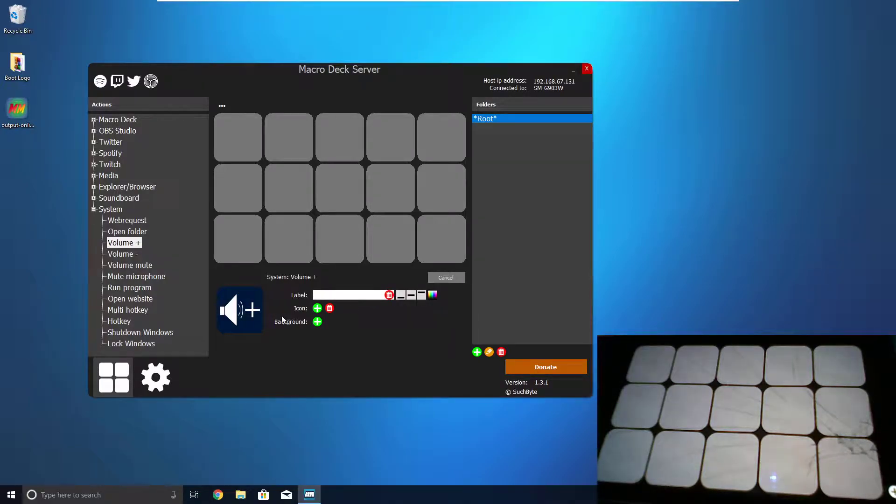
left_click(316, 309)
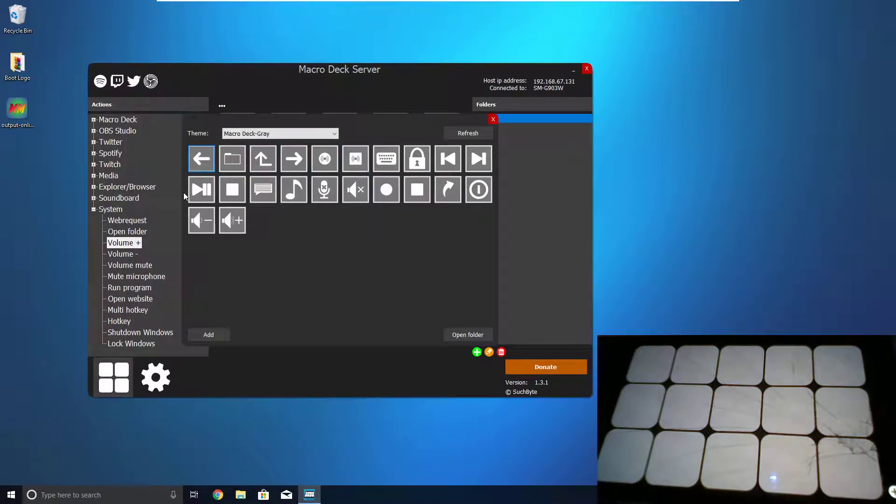
- Test the Volume + icon and a 'uihnudrf' label, then finish with only the speaker-plus icon
left_click(240, 229)
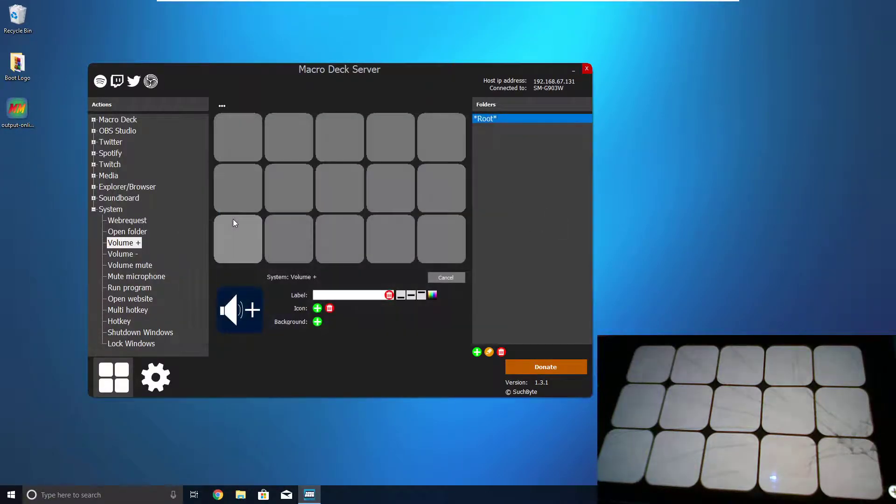
left_click(330, 308)
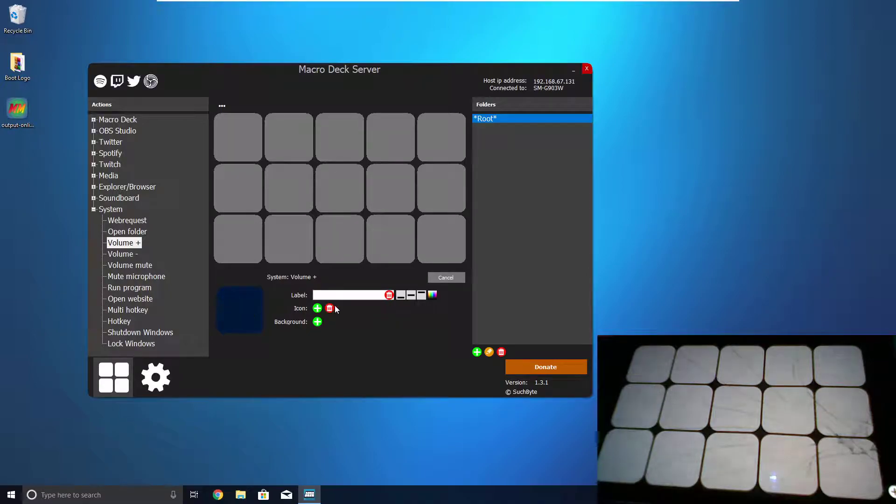
left_click(336, 295)
type("uihnudrf")
left_click(411, 295)
left_click(389, 295)
left_click(317, 309)
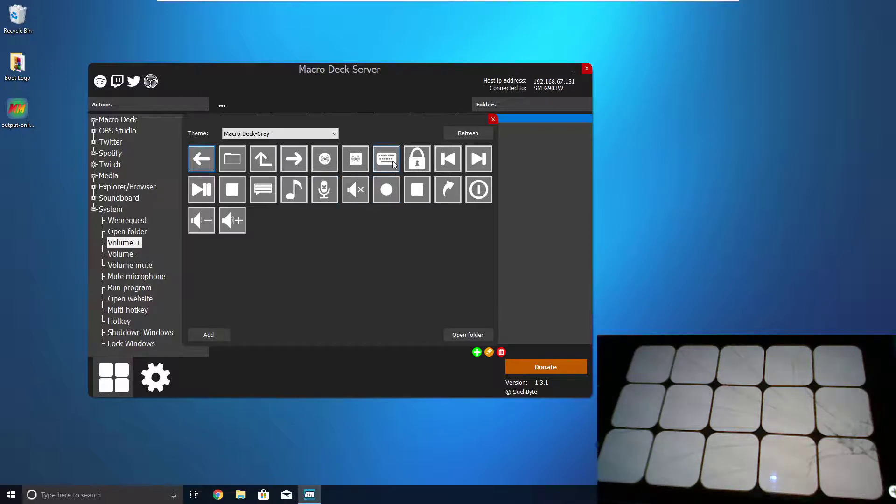
left_click(232, 220)
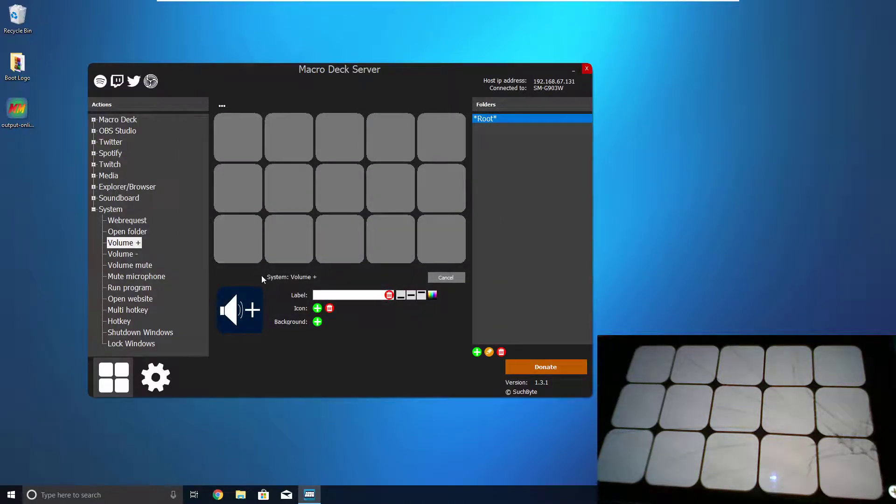
- Give the Volume + button the first dark-blue swatch background after cancelling the custom colour picker
left_click(317, 322)
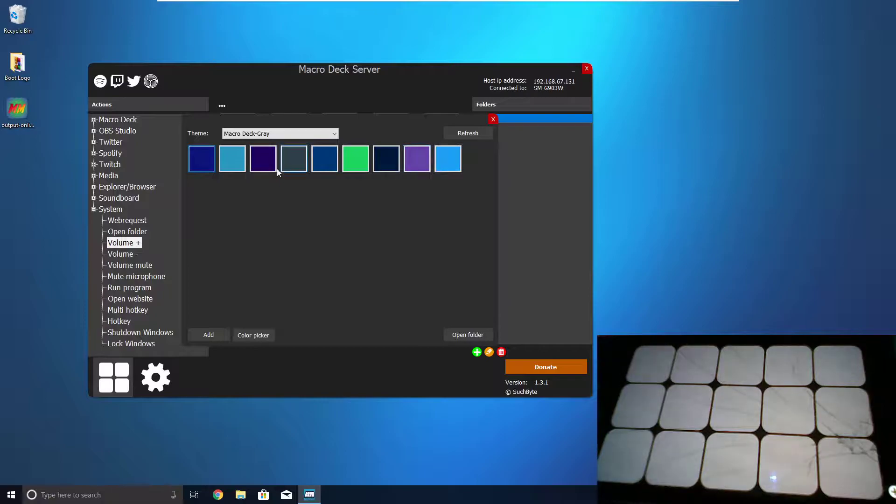
left_click(253, 335)
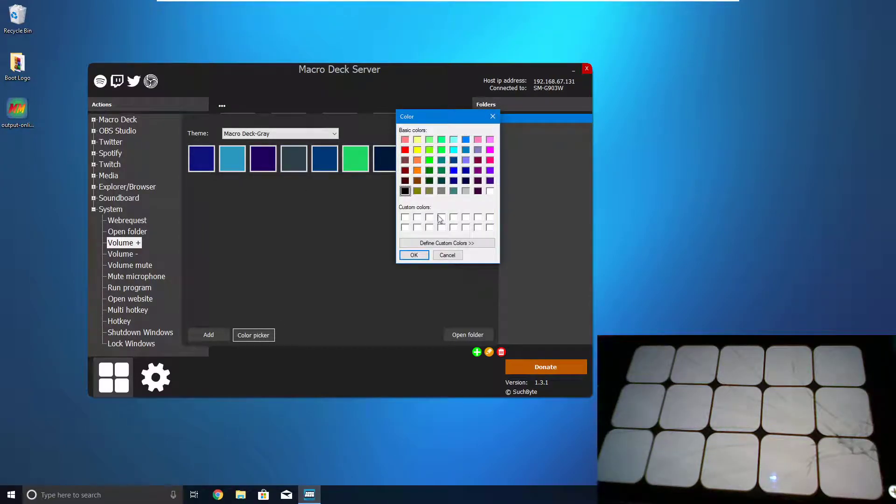
left_click(448, 256)
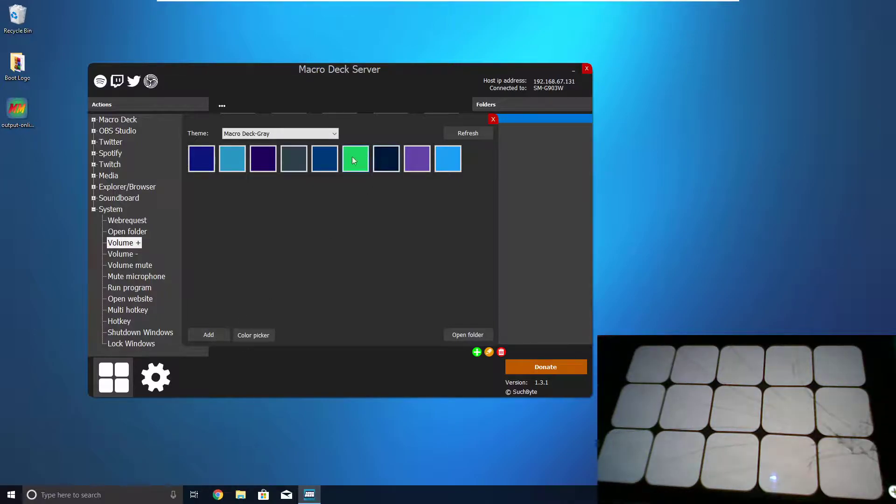
left_click(199, 156)
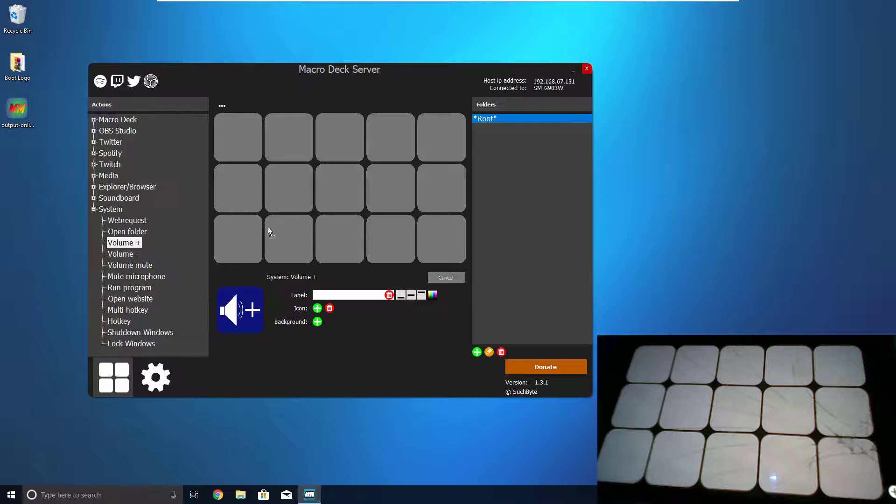
- Place the Volume + button in row 2, column 4 of the grid
left_click(395, 196)
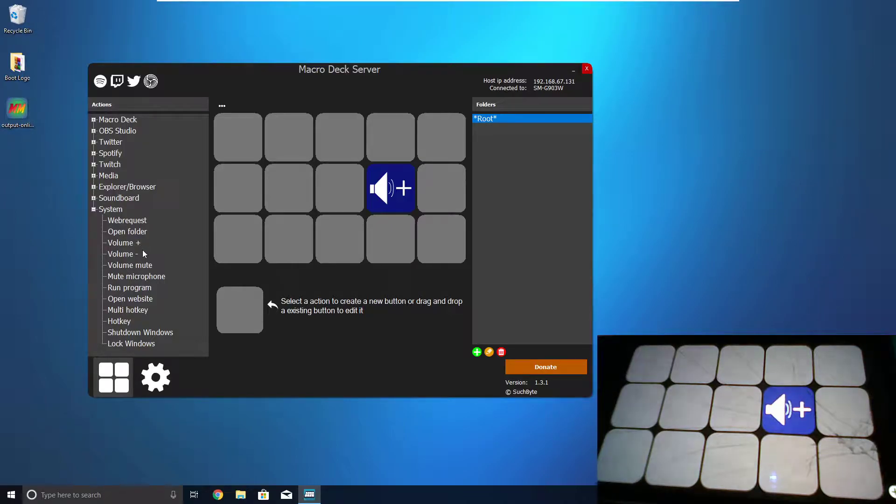
- Create a dark-blue Volume − button and drop it into row 2, column 2
left_click(127, 255)
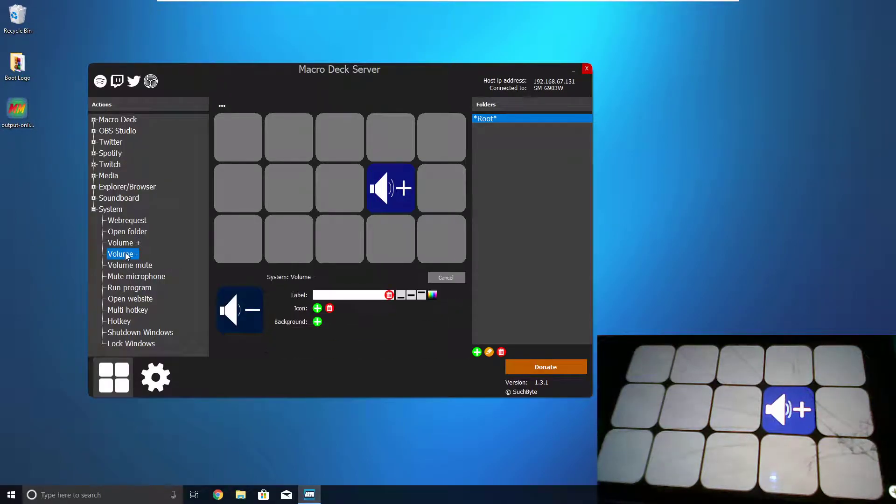
left_click(318, 321)
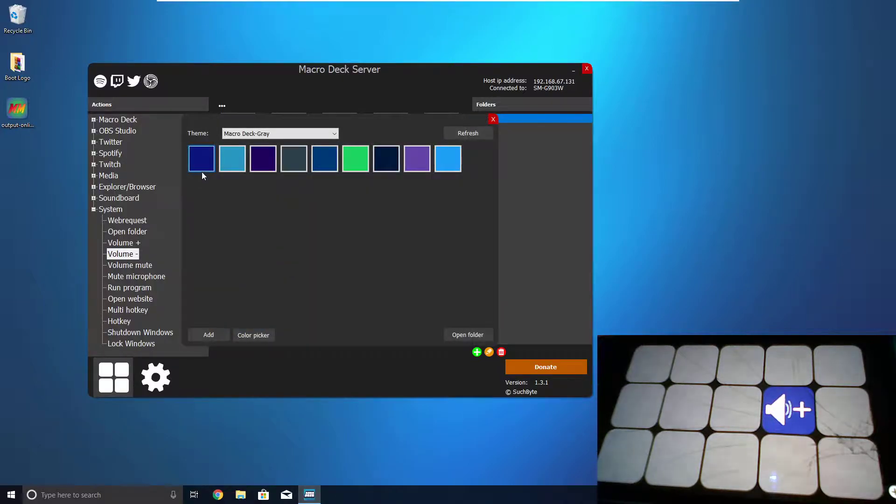
left_click(201, 171)
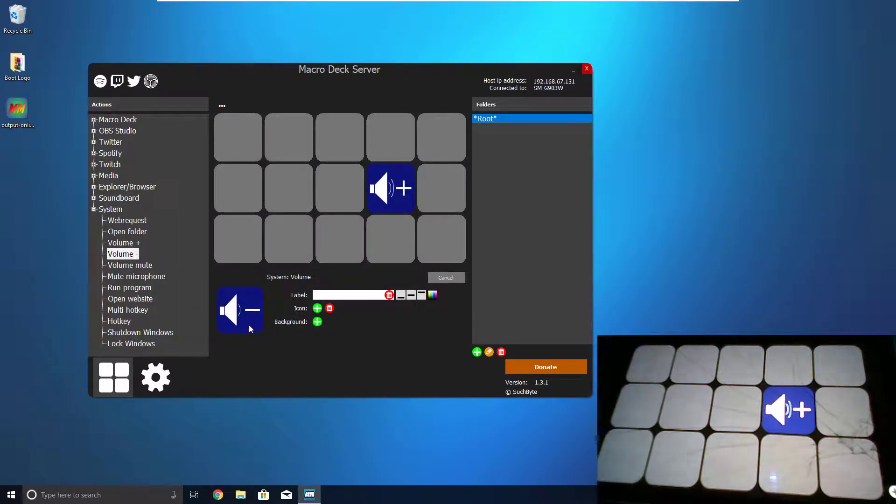
left_click_drag(265, 283, 287, 195)
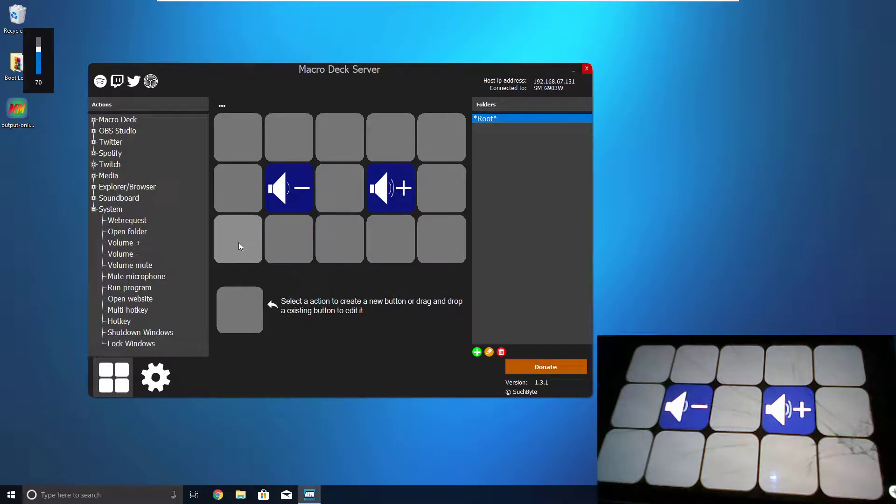
- Add a purple Media play/pause button to the bottom row of the deck
left_click(94, 176)
left_click(133, 210)
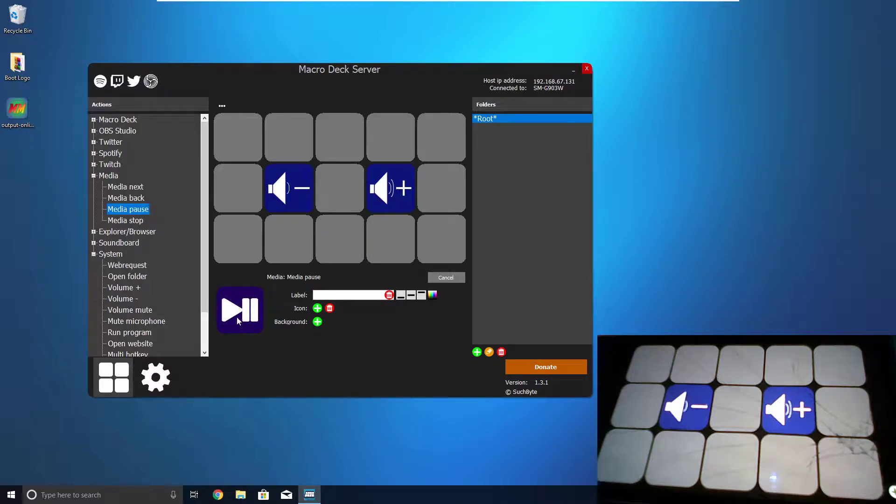
left_click(317, 322)
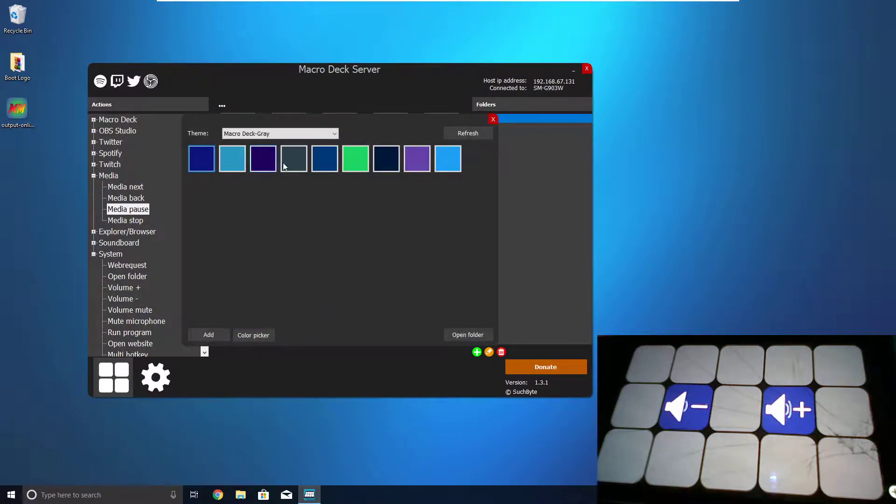
left_click(416, 159)
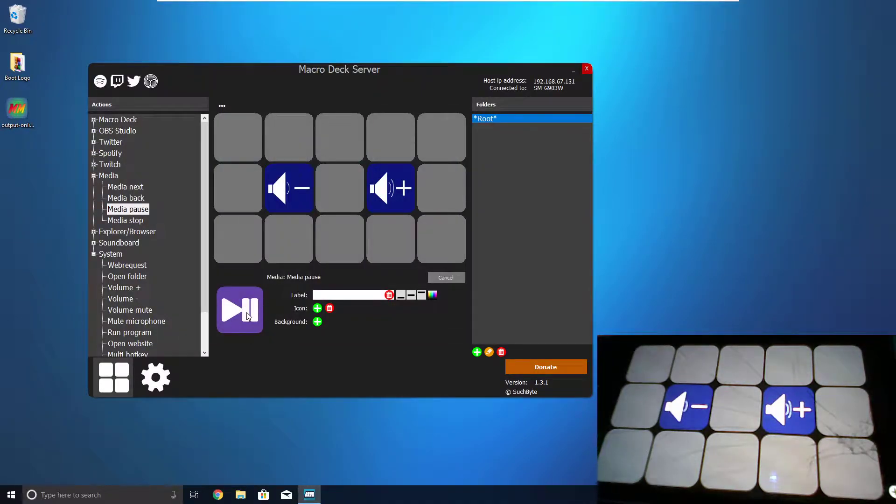
left_click_drag(247, 317, 343, 244)
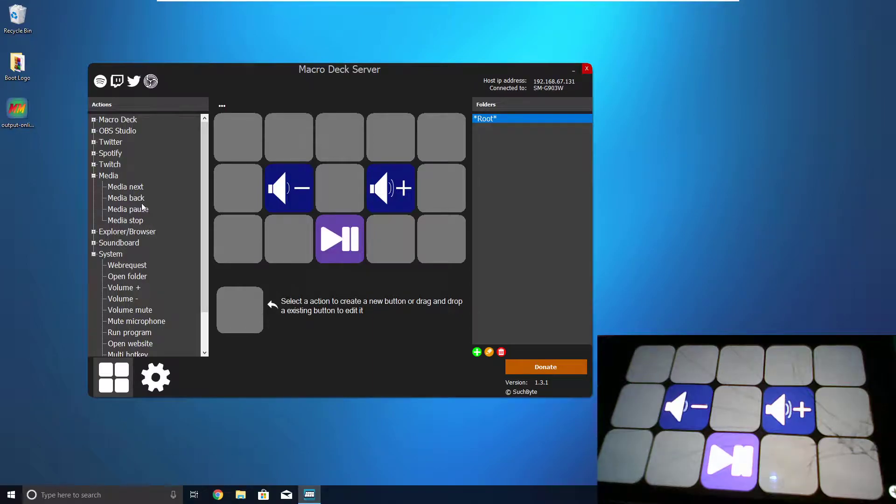
- Add purple next-track and back-track buttons on either side of play/pause
left_click(125, 187)
left_click(318, 321)
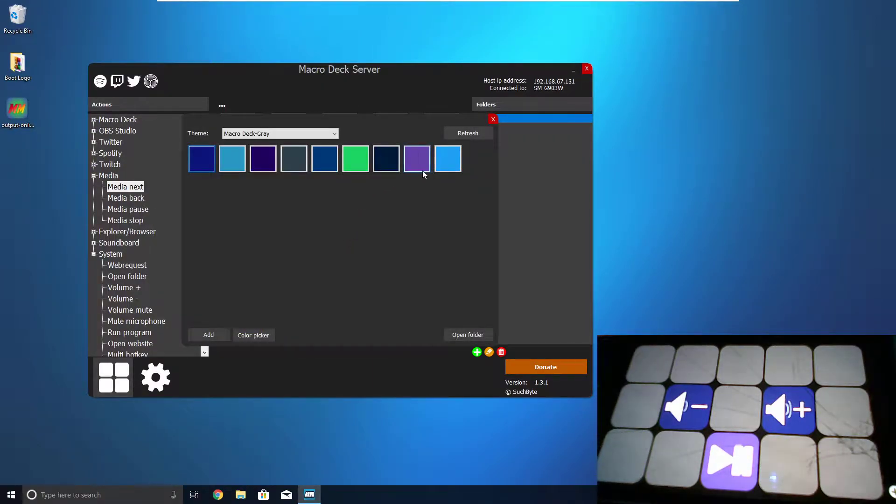
left_click(423, 171)
left_click_drag(256, 309, 401, 243)
left_click(133, 199)
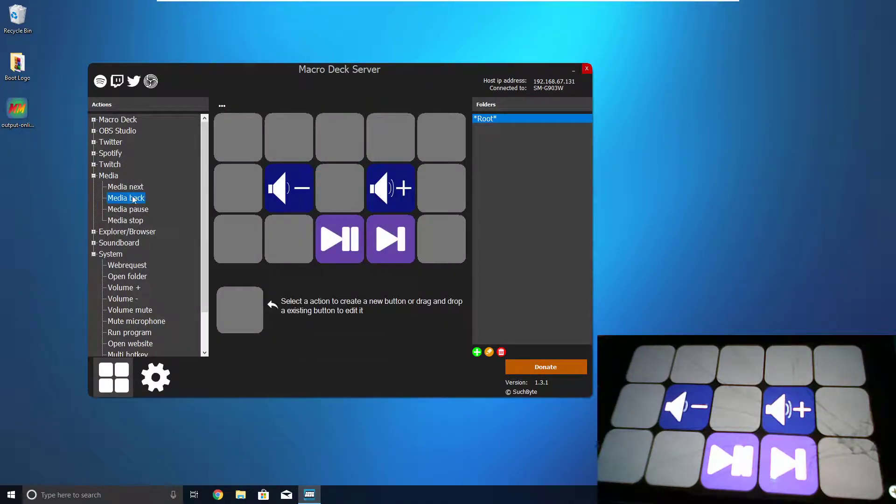
left_click(317, 322)
left_click(421, 163)
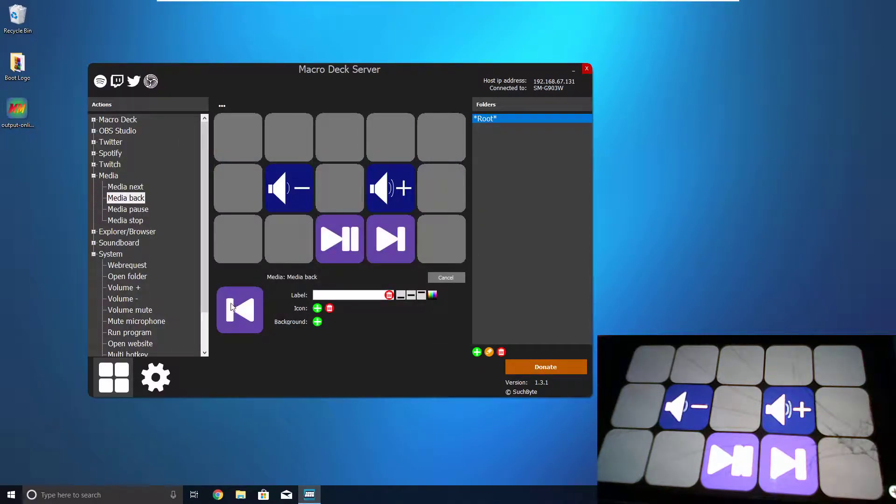
left_click_drag(232, 307, 303, 223)
- Add a dark-blue mute button with the crossed-out speaker icon between the volume buttons
left_click(140, 311)
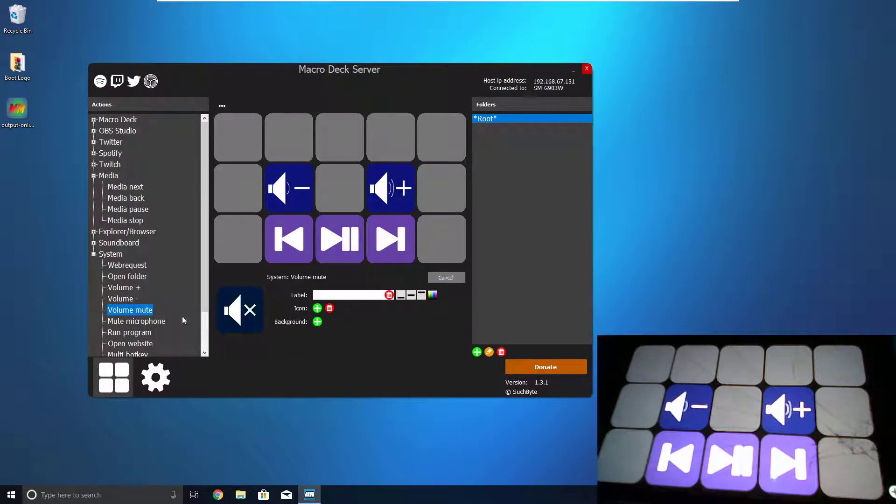
left_click(317, 308)
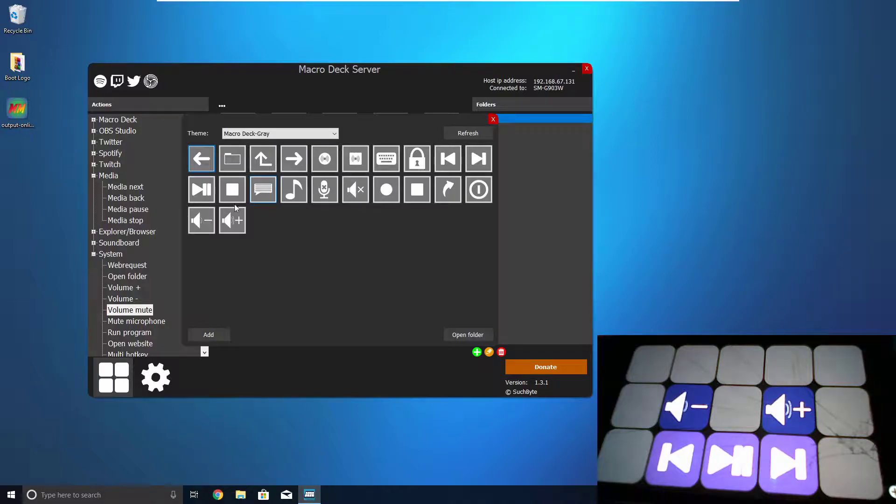
left_click(355, 190)
left_click(317, 321)
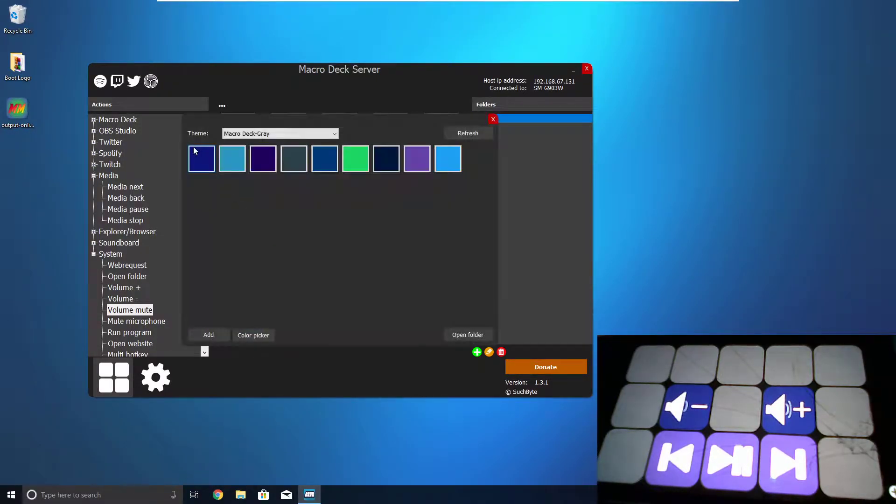
left_click(195, 152)
left_click_drag(239, 311, 333, 190)
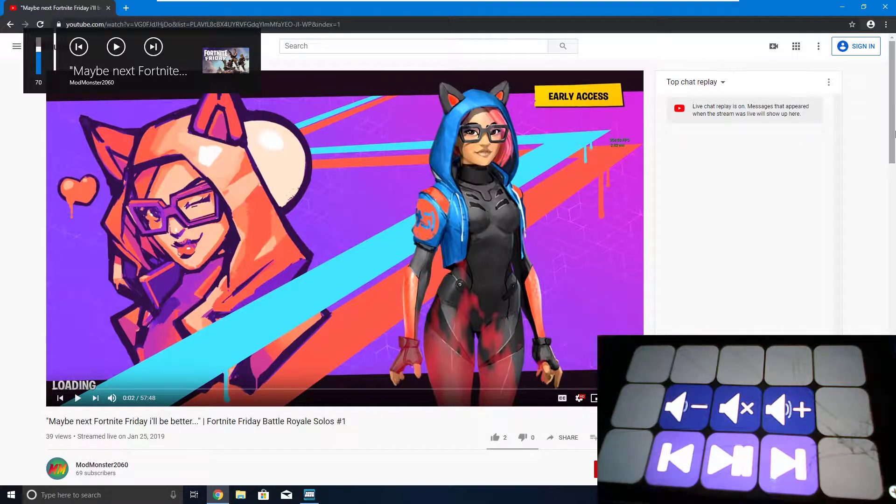
- Hide the browser window to get back to the desktop
left_click(886, 6)
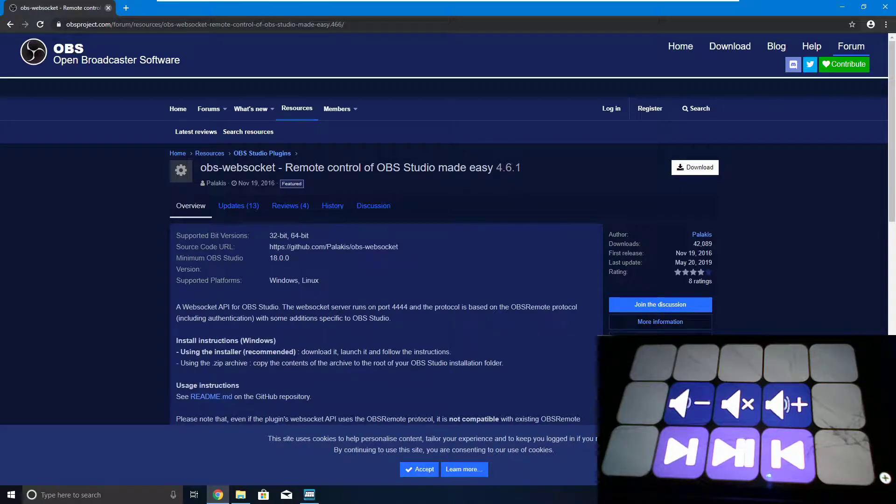
- Download obs-websocket-4.6.1-Windows-Installer.exe from the plugin's GitHub 4.6.1 release assets
left_click(692, 171)
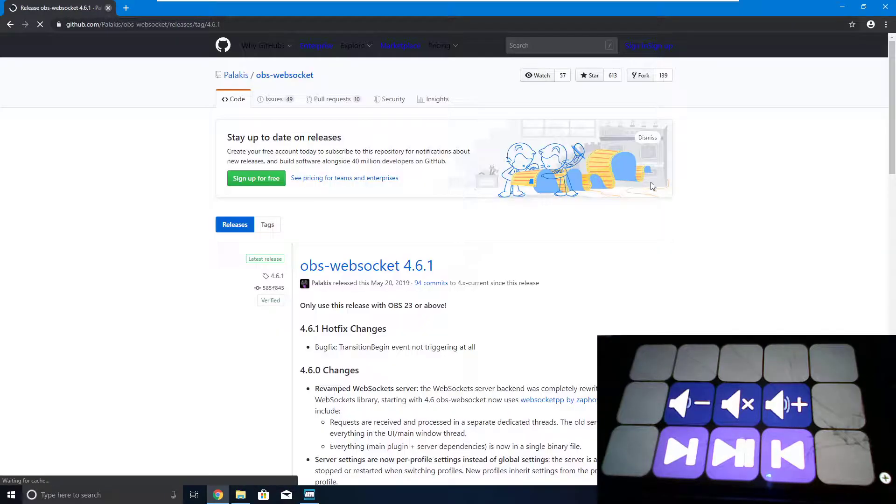
scroll(318, 359, "down", 3)
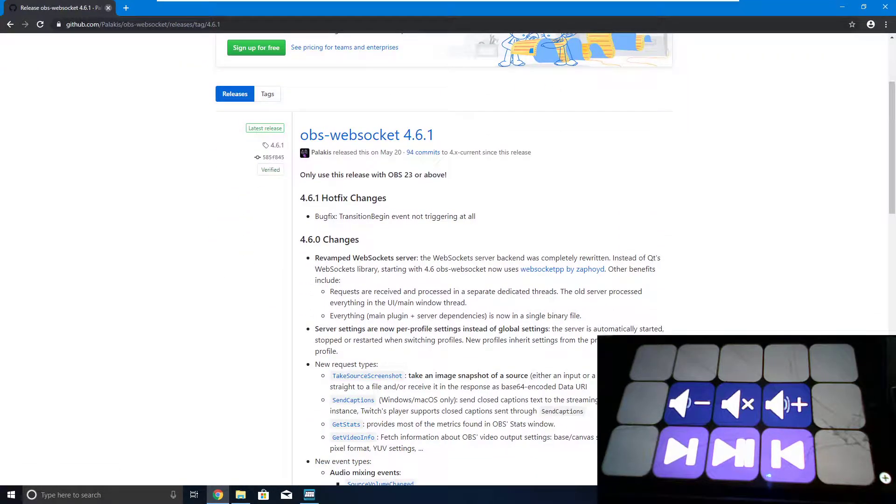
scroll(302, 302, "down", 15)
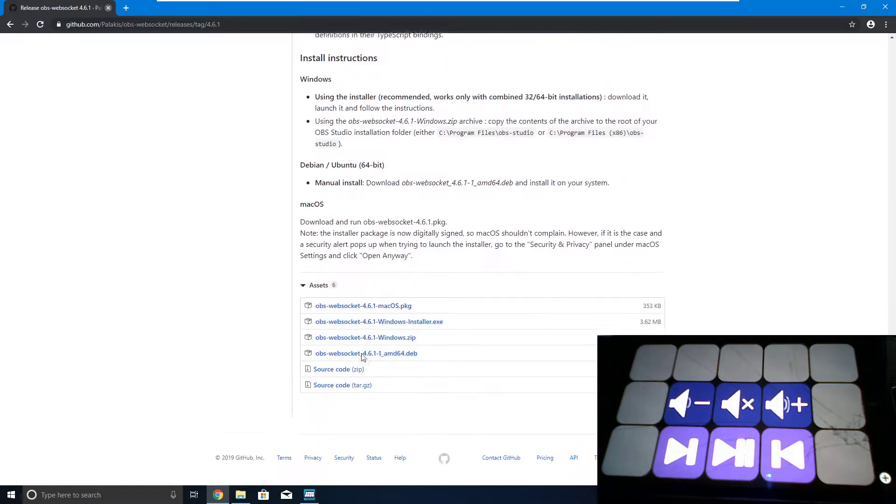
left_click(385, 318)
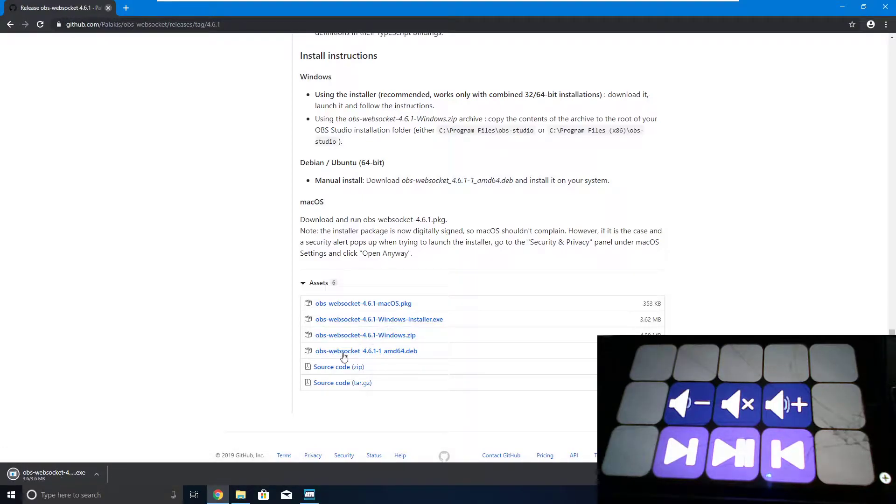
- Run the obs-websocket 4.6.1 installer and complete its setup wizard
left_click(61, 475)
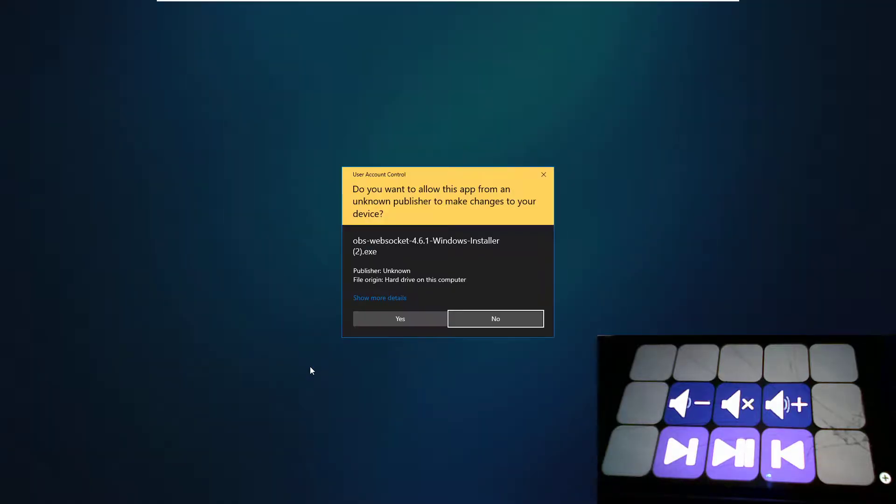
left_click(396, 319)
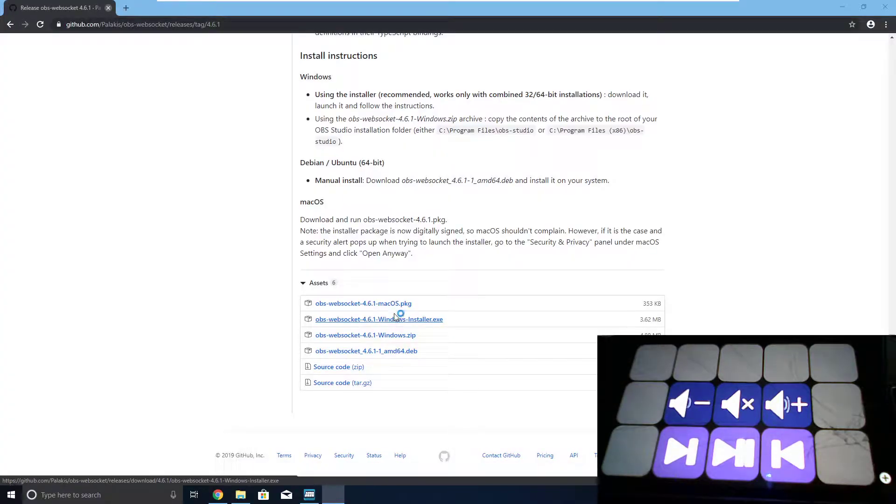
left_click(498, 321)
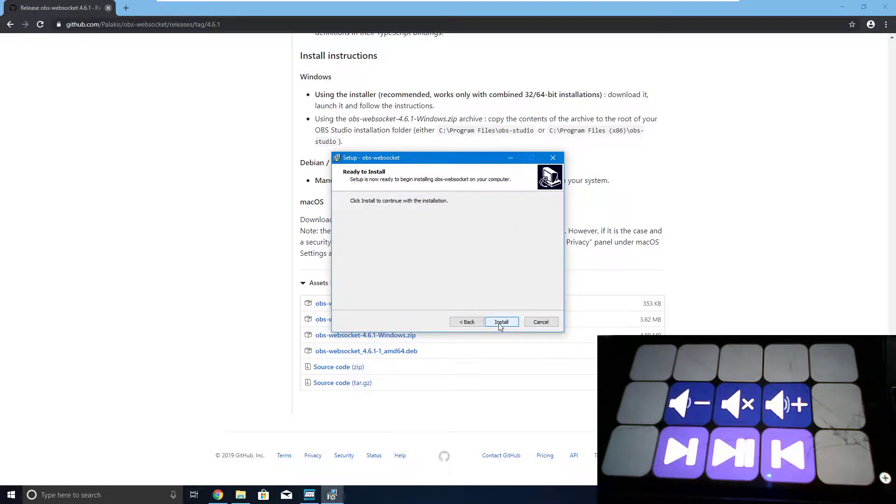
left_click(499, 321)
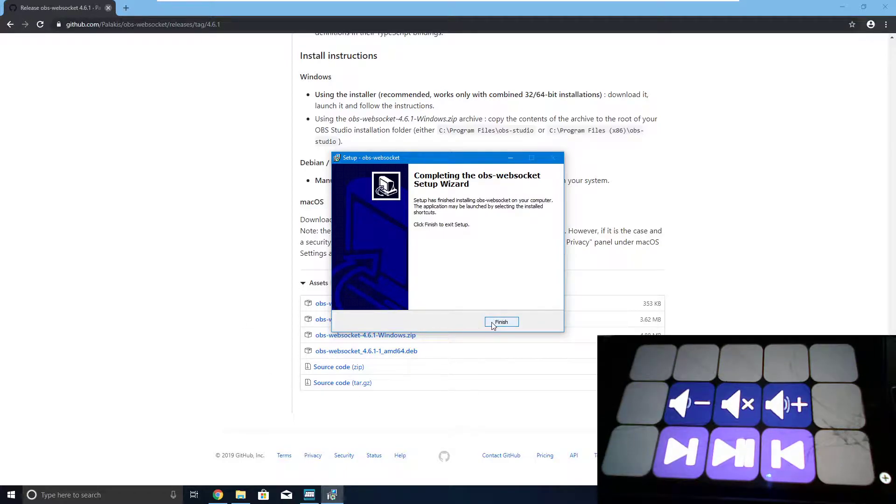
left_click(493, 323)
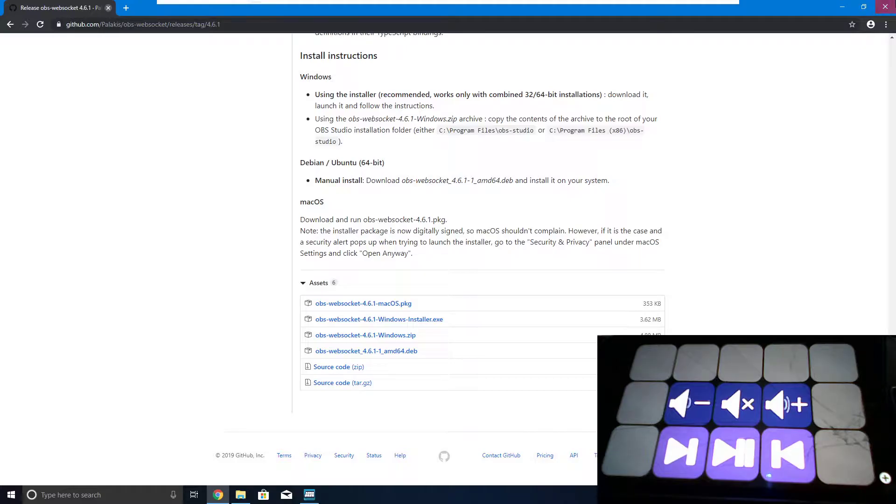
- Close Chrome and launch OBS Studio from the Start menu
left_click(885, 7)
left_click(6, 499)
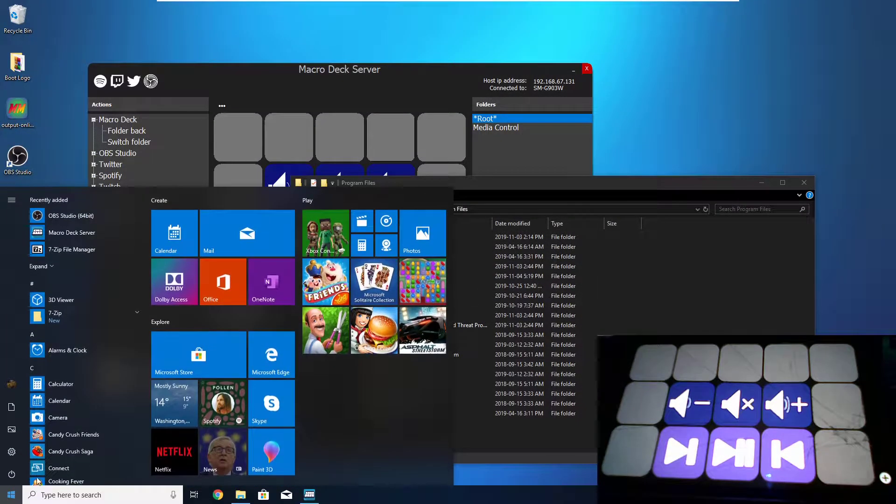
left_click(66, 215)
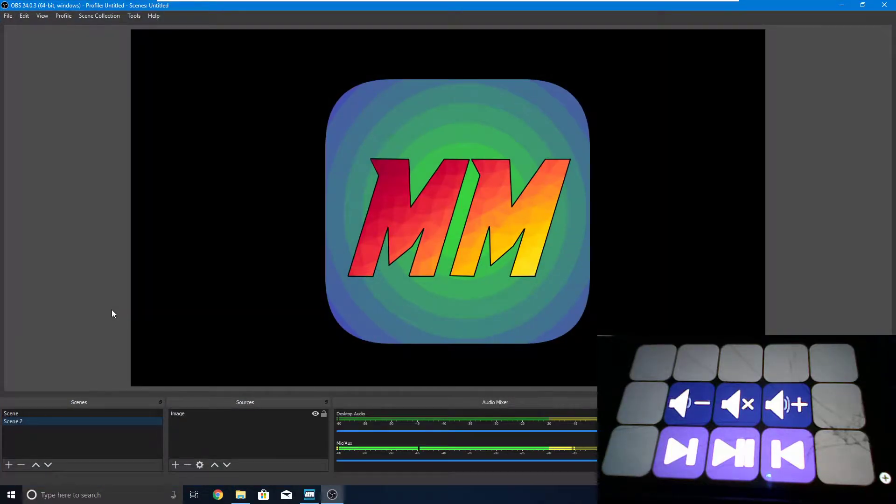
- Switch back and forth between Scene and Scene 2 in OBS, ending on Scene
left_click(37, 416)
left_click(38, 420)
left_click(23, 413)
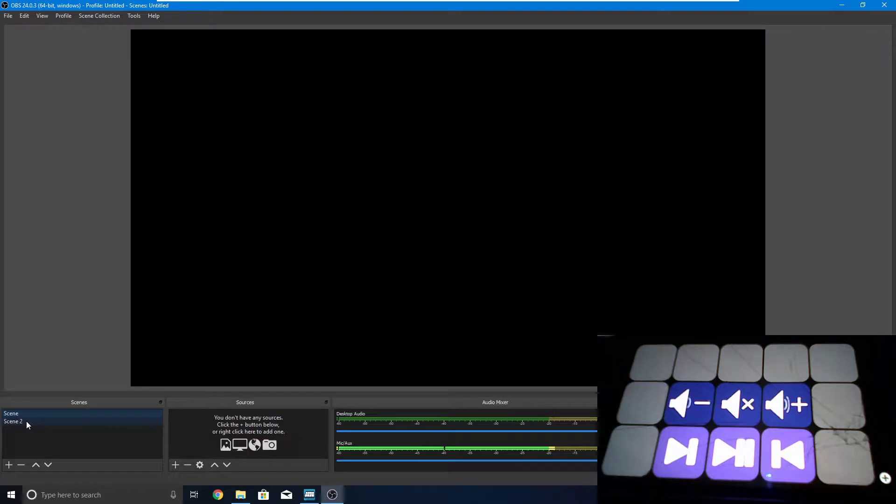
left_click(26, 421)
left_click(27, 413)
left_click(23, 421)
left_click(24, 414)
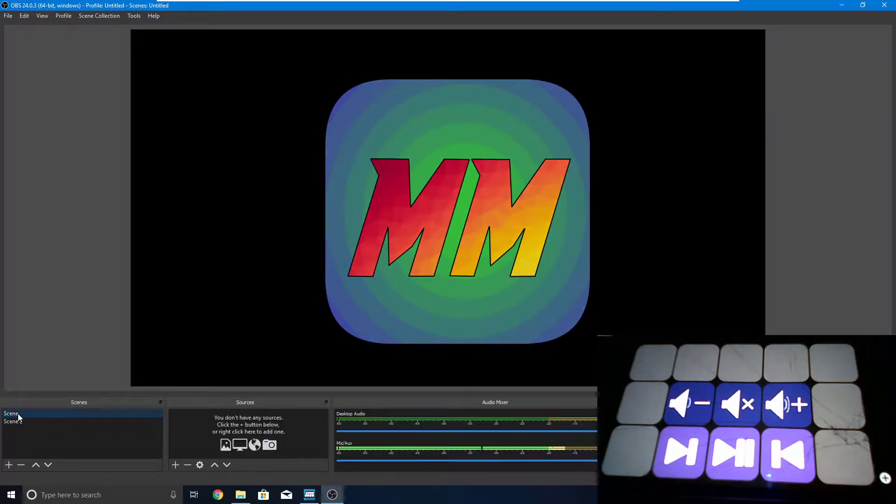
- Create an OBS Studio Switch scene button targeting the scene named Scene
mouse_move(310, 494)
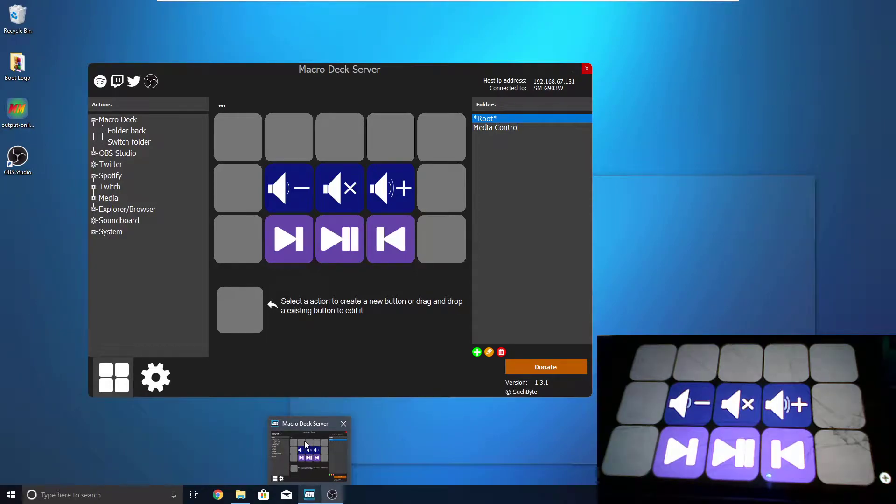
left_click(307, 444)
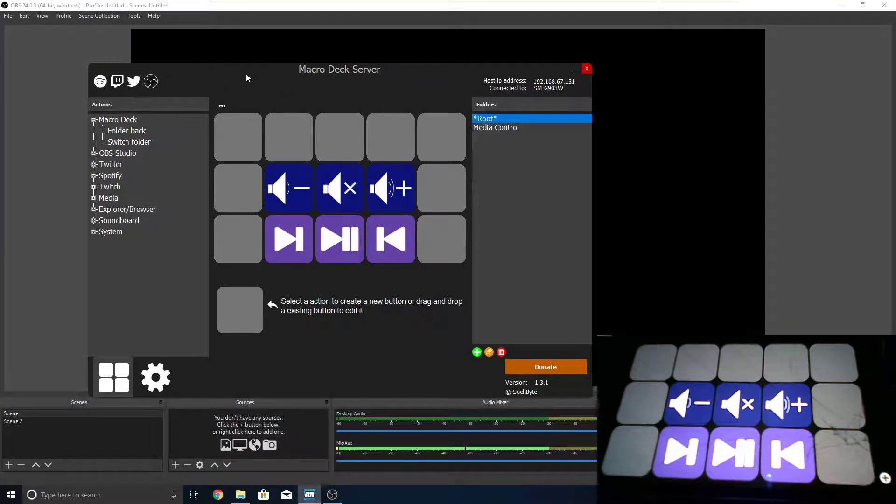
left_click(94, 153)
left_click(94, 120)
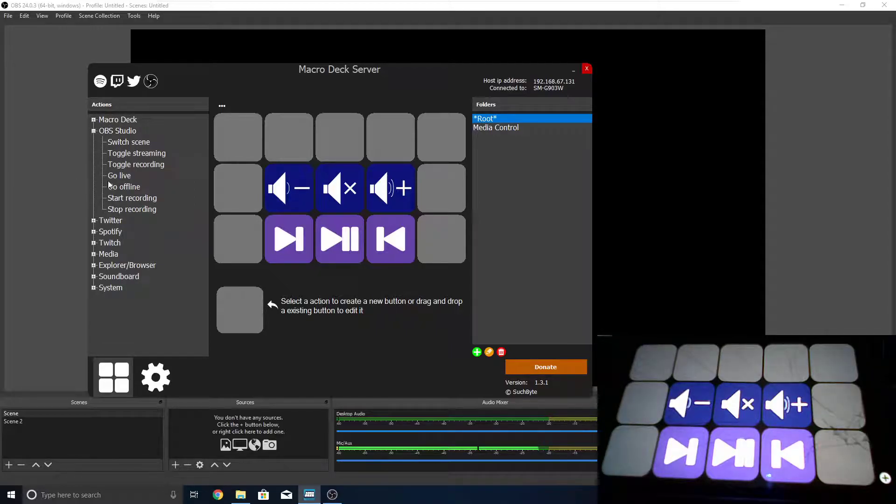
left_click(137, 142)
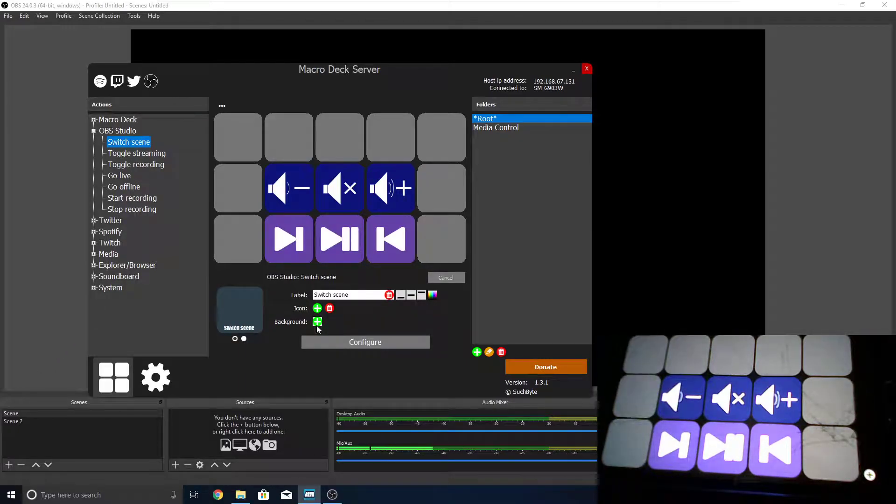
left_click(345, 340)
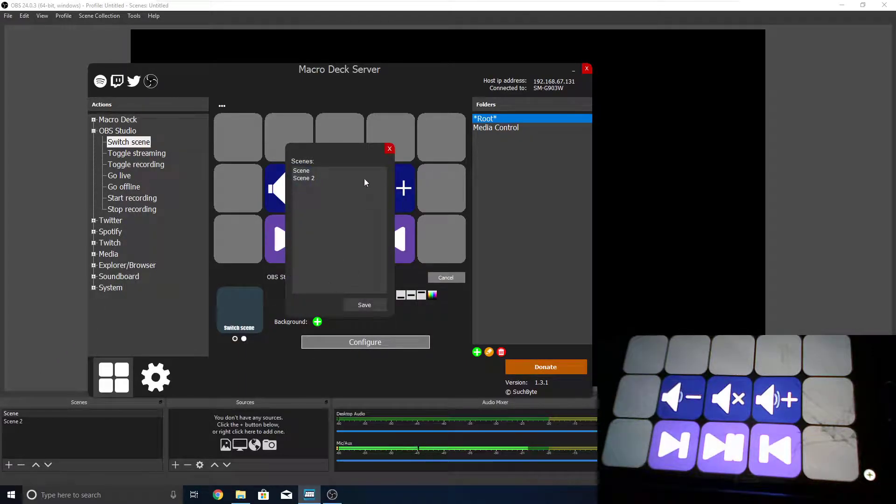
left_click(305, 174)
left_click(364, 304)
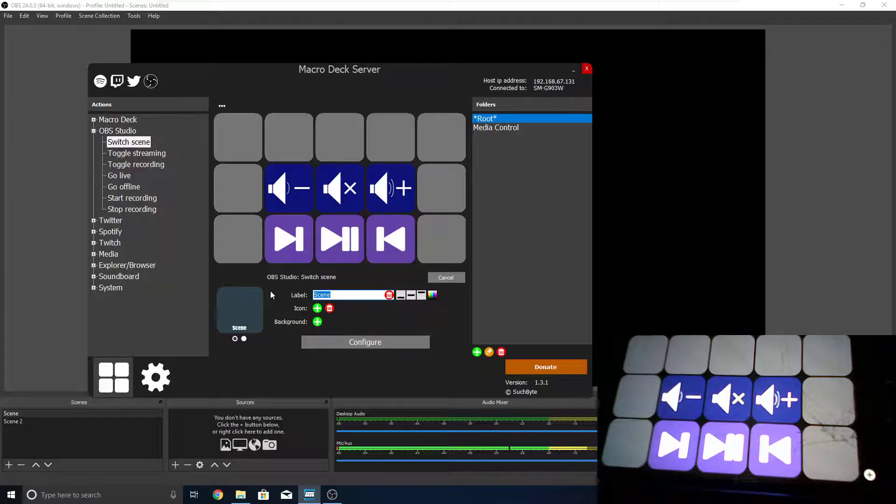
- Label the button 'Blank Scene', centre it vertically, make it green, and preview its toggled state
type("Blank Scene")
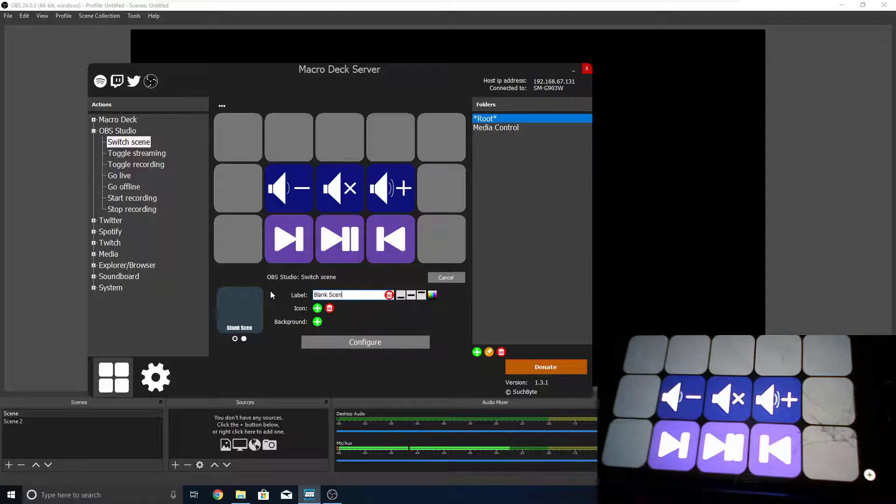
left_click(411, 294)
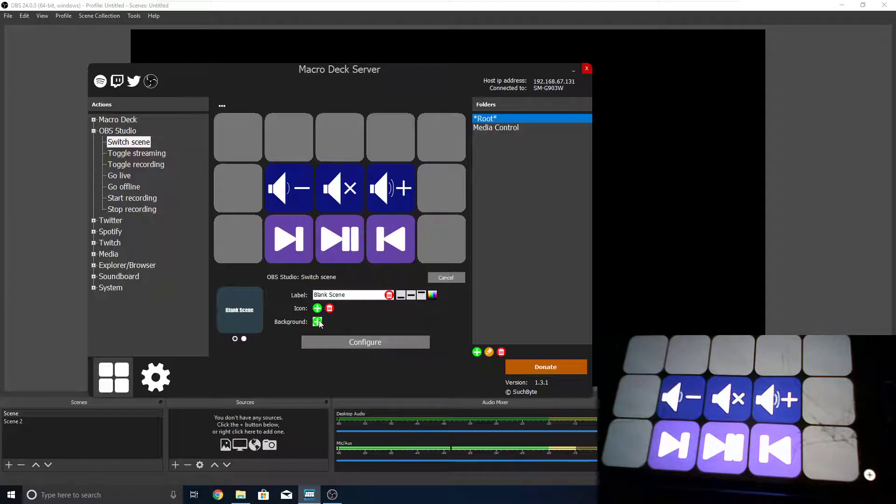
left_click(317, 321)
left_click(351, 172)
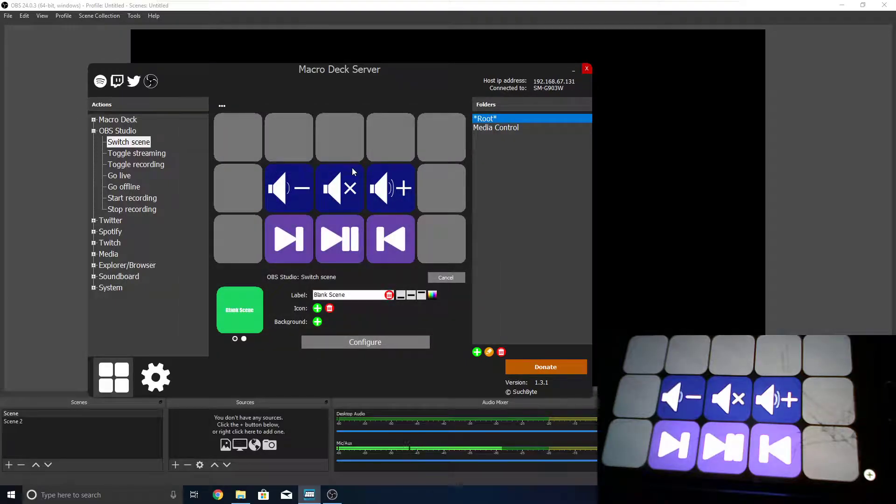
left_click(244, 339)
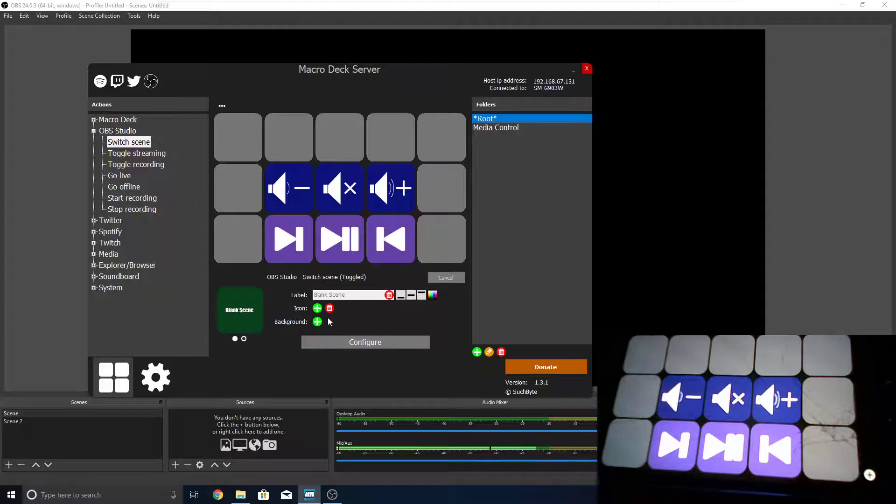
left_click(236, 340)
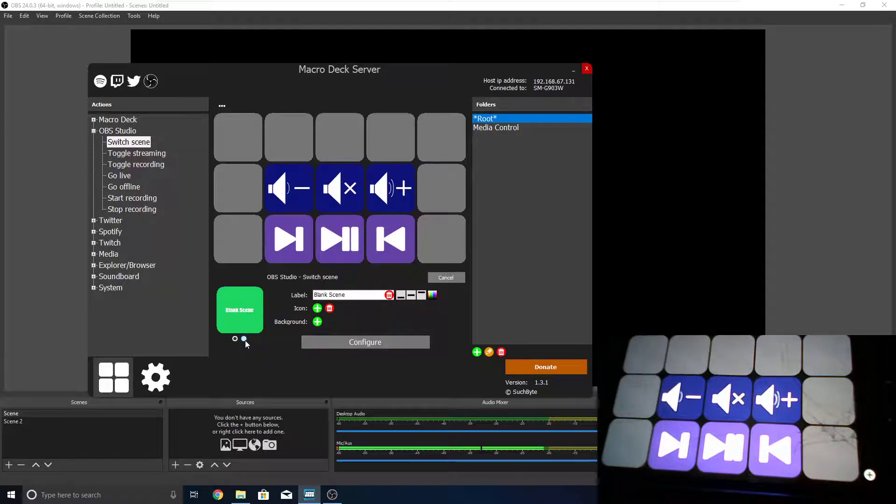
left_click(245, 339)
left_click(233, 340)
- Place Blank Scene in the top-left slot, then load it into the editor retargeted to Scene 2
left_click_drag(243, 319, 238, 140)
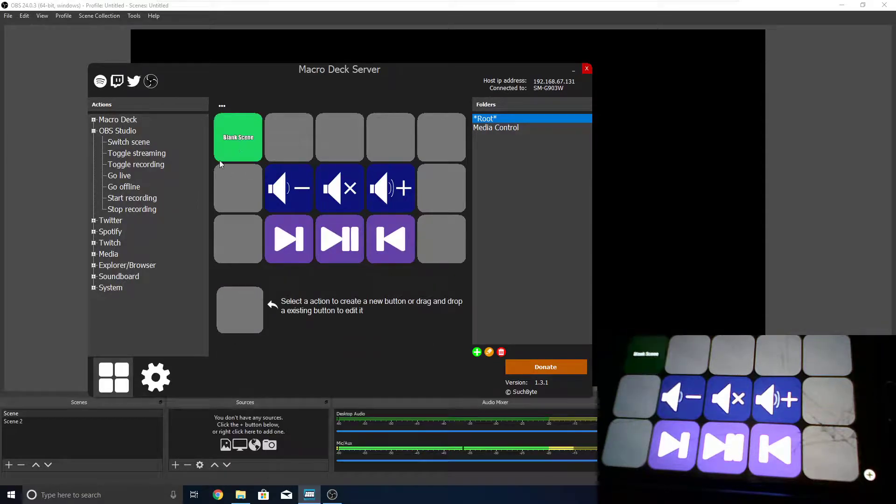
right_click(217, 114)
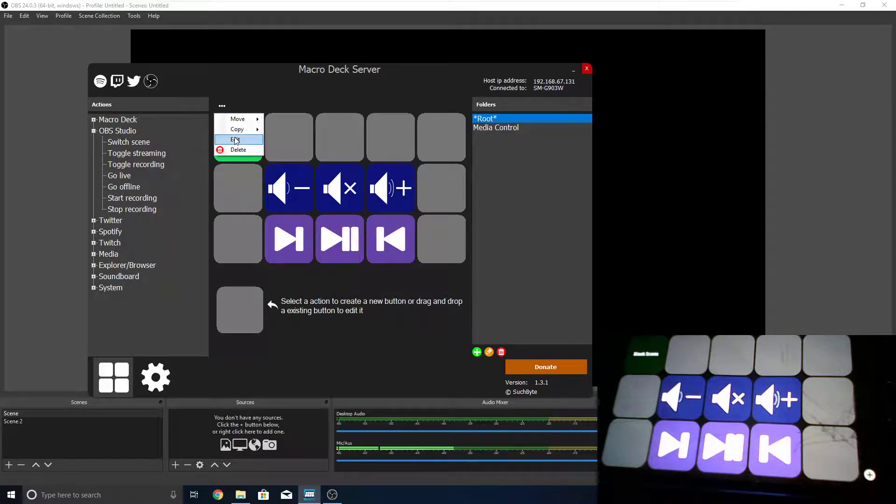
left_click(236, 139)
left_click(365, 342)
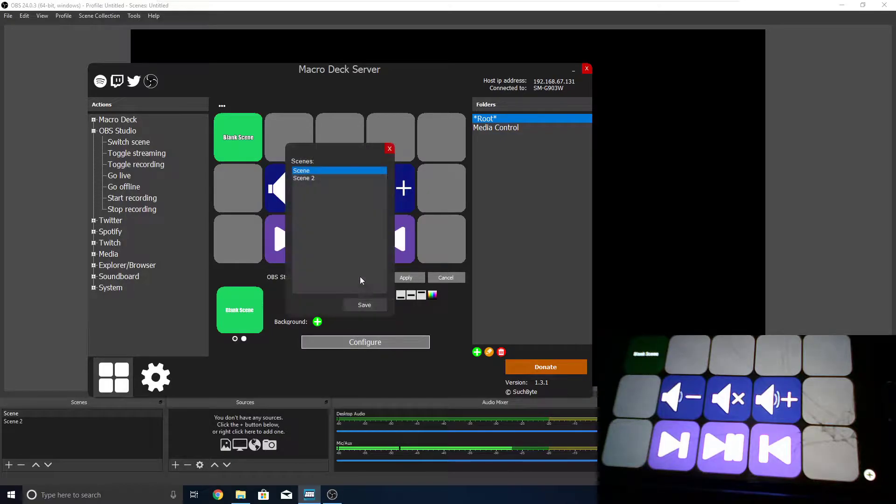
left_click(313, 181)
left_click(352, 306)
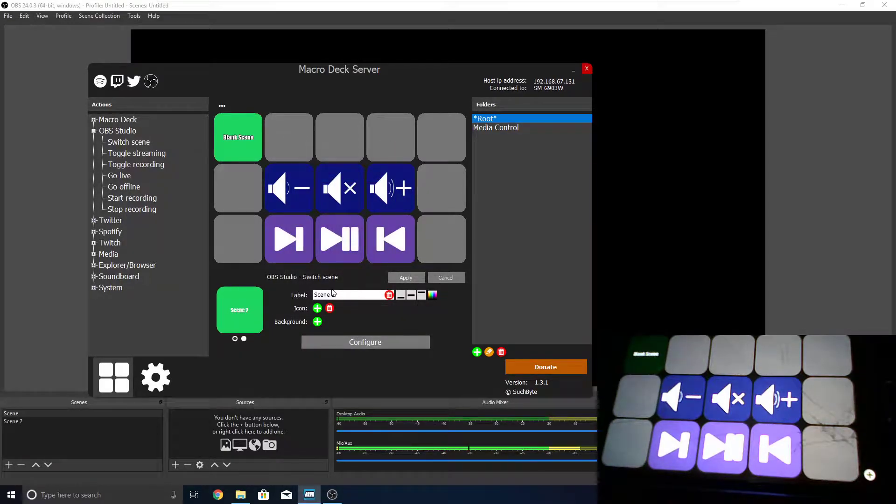
- Relabel the button 'Logo Scene', place it in the top-right slot, and check OBS
left_click_drag(369, 295, 281, 276)
type("Log")
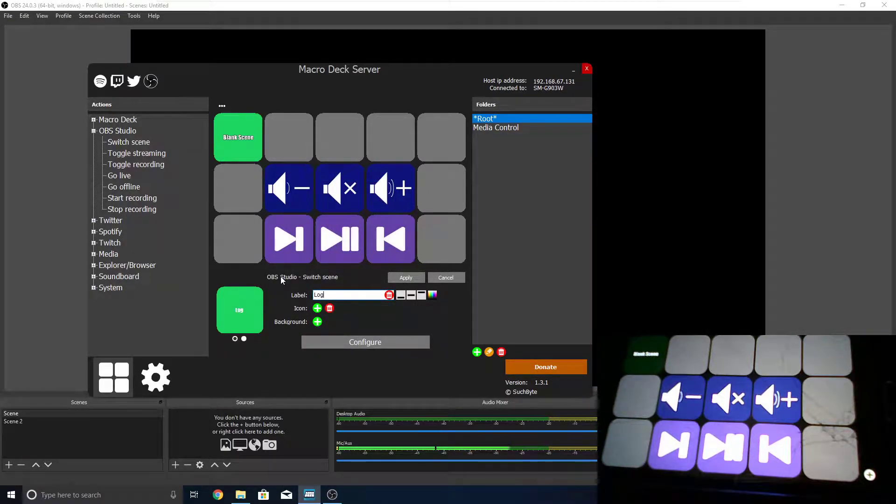
key("BackSpace")
type("o Scene")
left_click(406, 278)
left_click(445, 127)
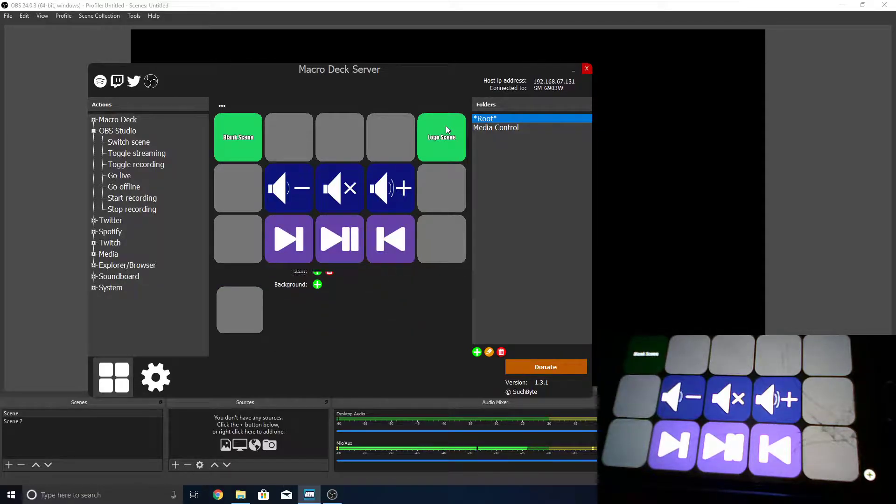
left_click(671, 301)
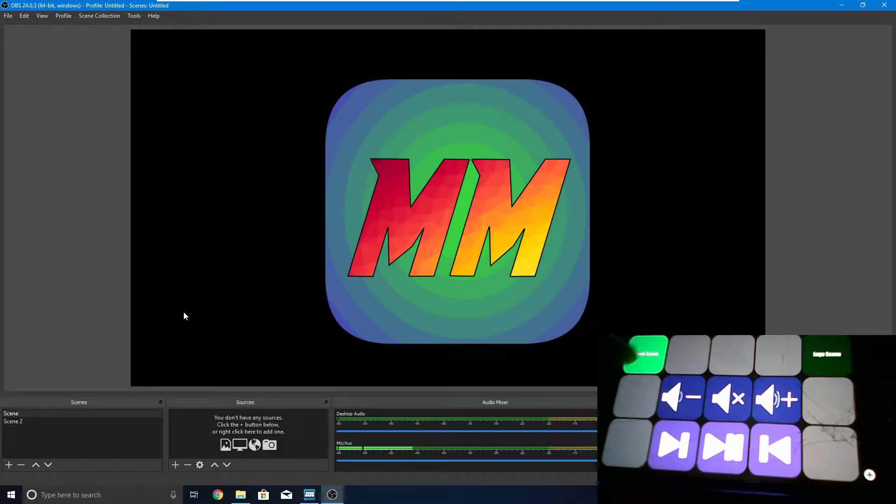
- Load an OBS Studio Toggle streaming action into the editor, then browse the Media Control and root folders
left_click(310, 494)
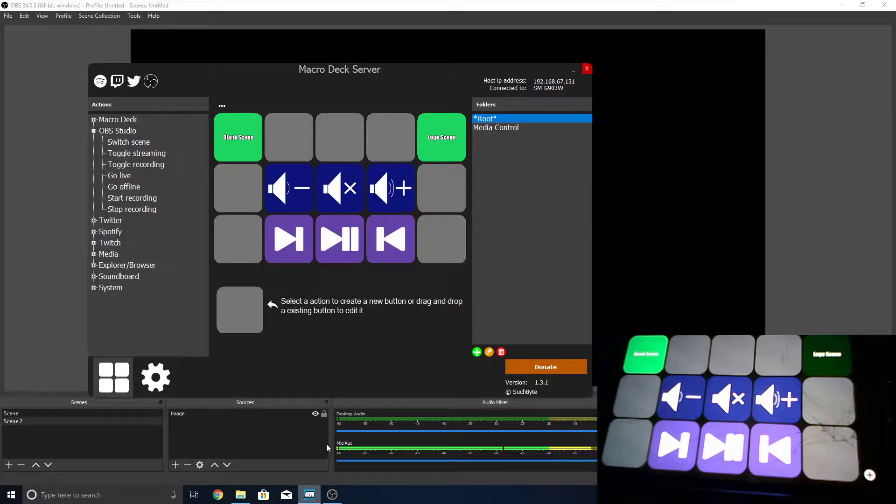
left_click(139, 166)
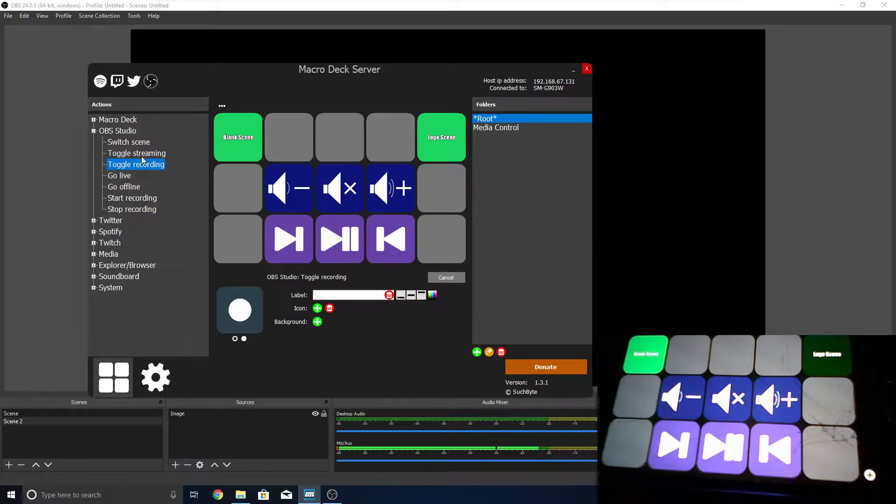
left_click(144, 158)
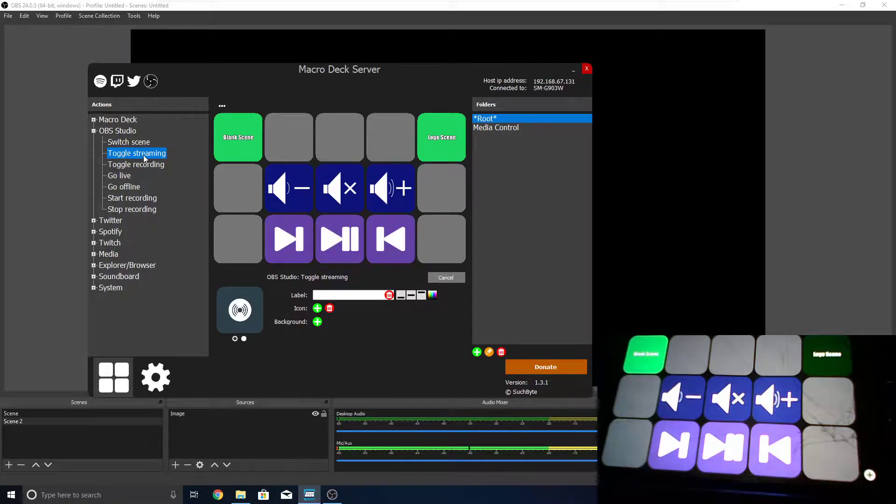
left_click(94, 131)
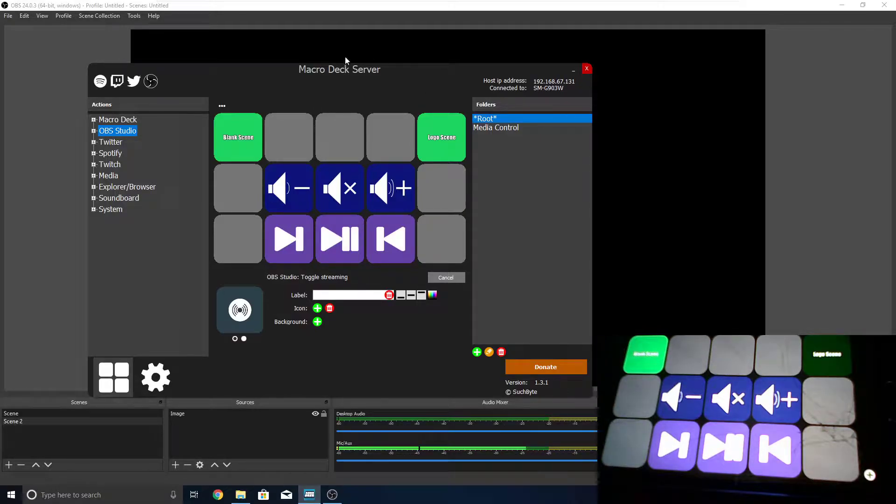
left_click(297, 125)
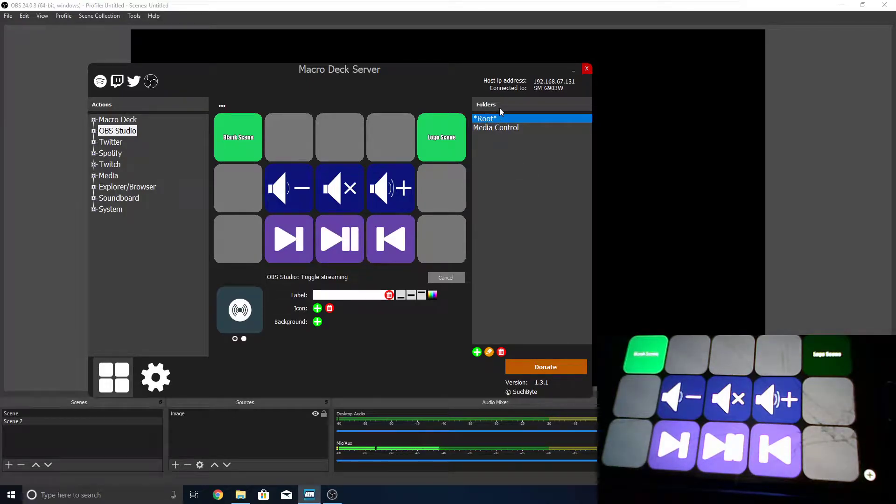
left_click(482, 129)
left_click(485, 118)
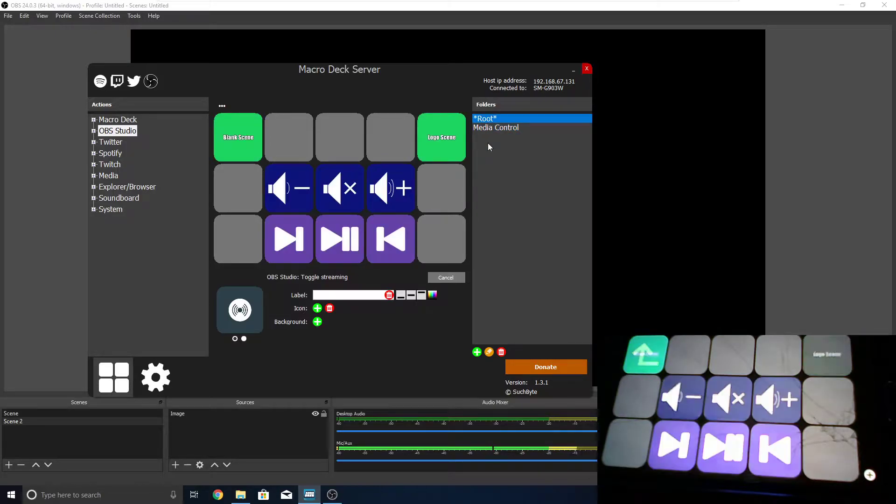
- Create a new folder named 'OBS Scenes'
left_click(476, 352)
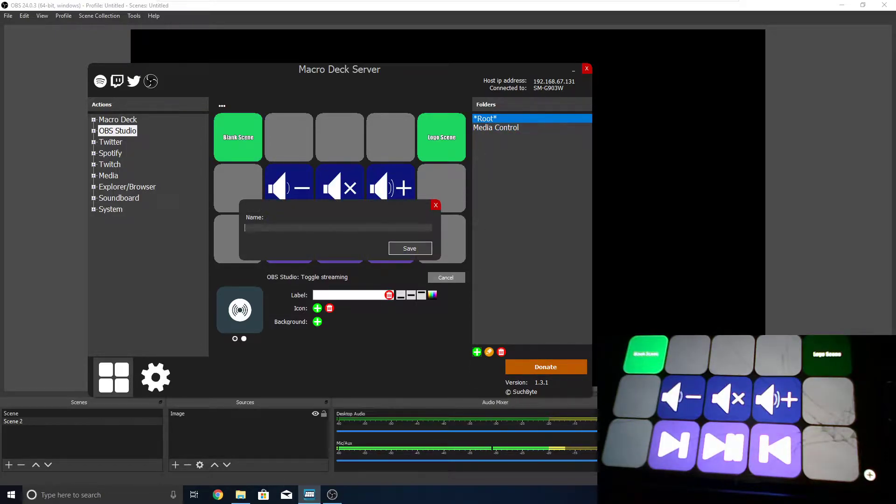
type("OBS Scenes")
left_click(402, 252)
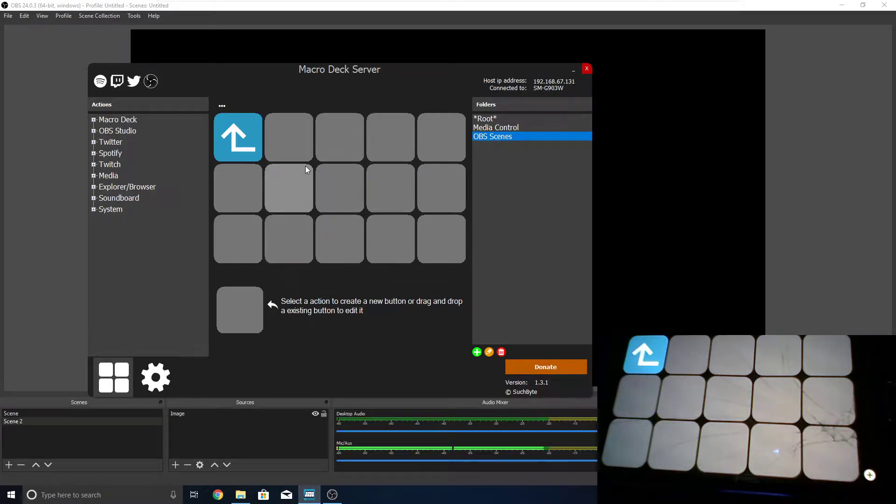
- Switch between the root and OBS Scenes folders several times, ending on the root
left_click(489, 119)
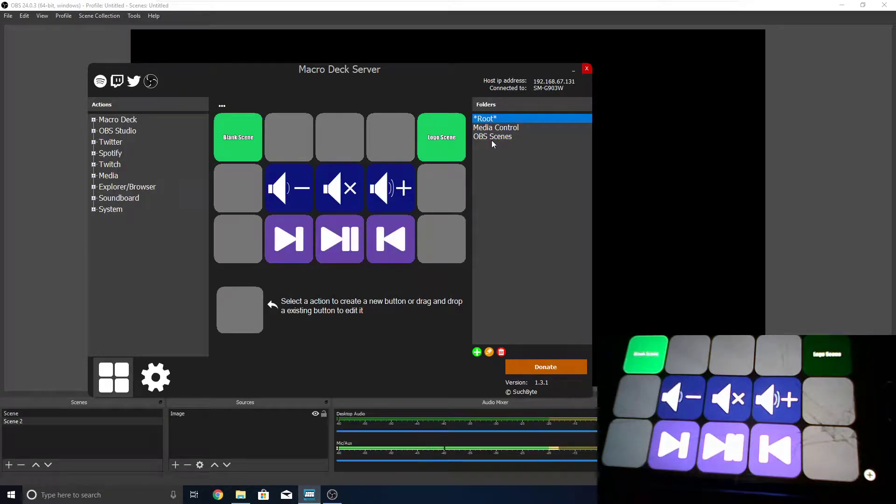
left_click(492, 138)
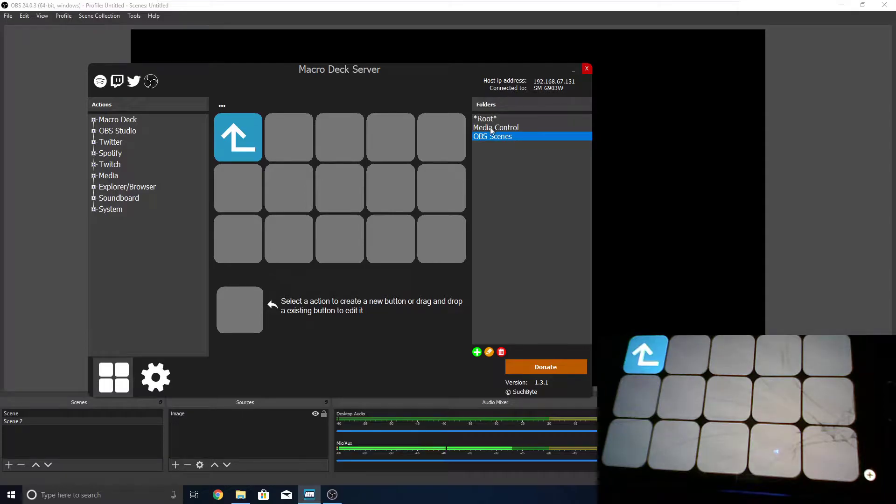
left_click(491, 129)
left_click(488, 120)
left_click(494, 125)
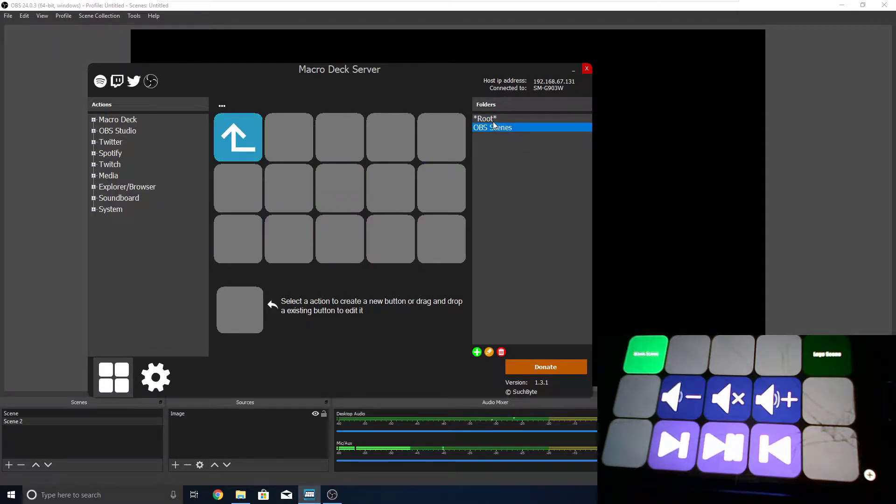
left_click(488, 119)
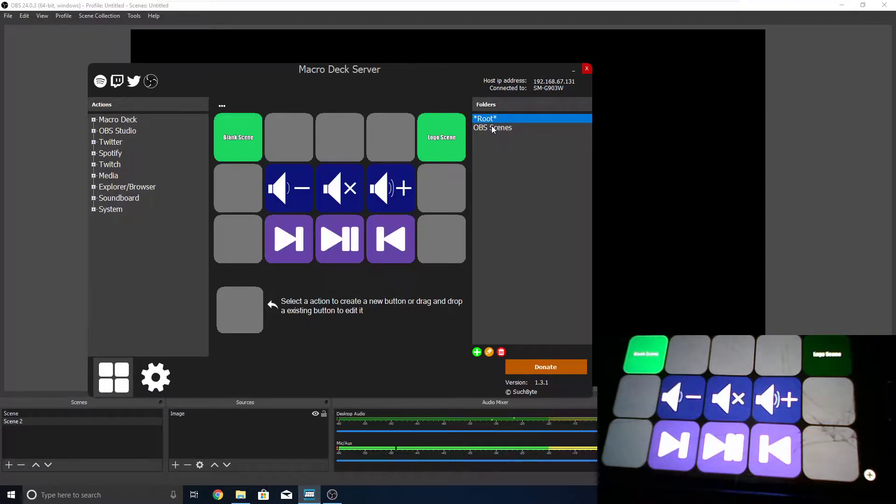
left_click(494, 127)
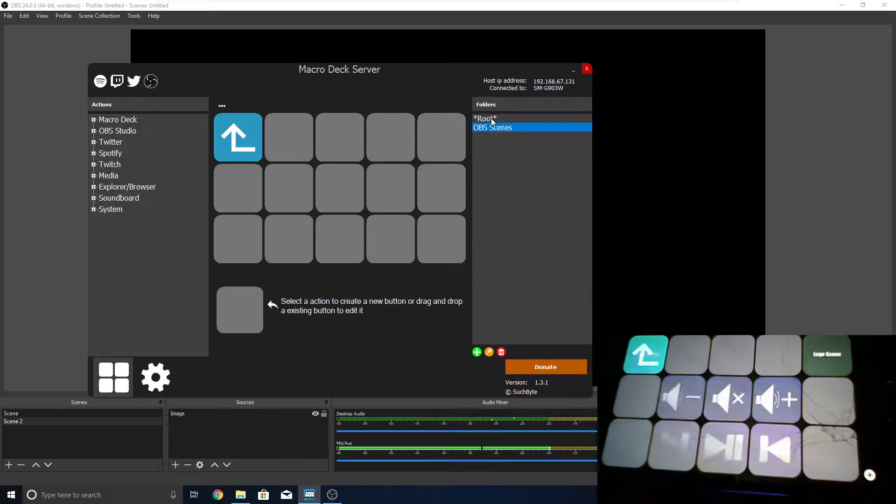
left_click(492, 120)
left_click(495, 127)
left_click(495, 119)
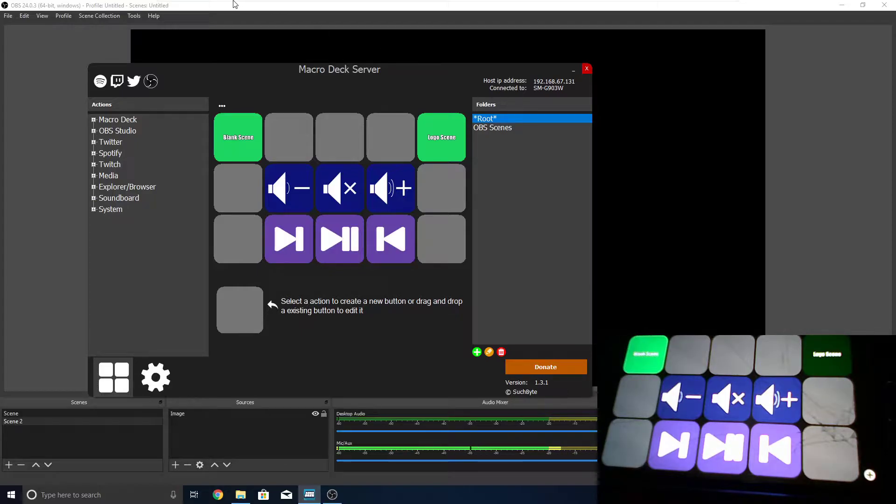
- Add a Switch folder button opening OBS Scenes in the root grid's bottom-left slot
left_click(94, 120)
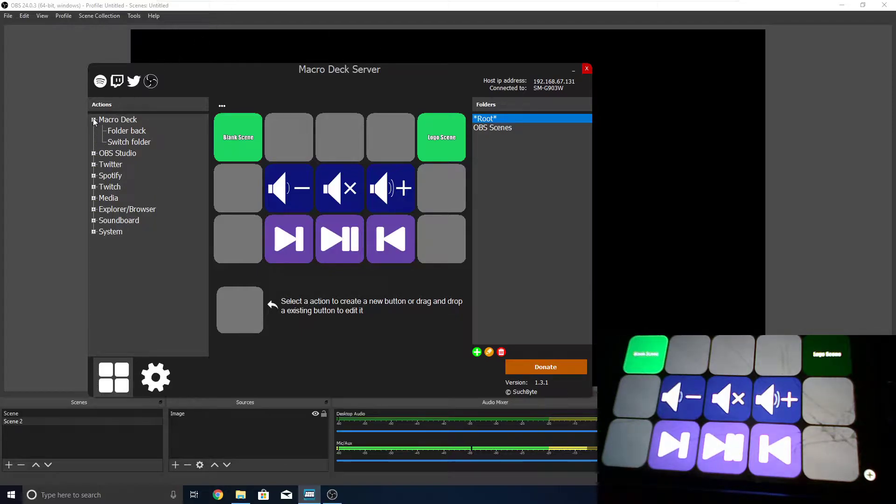
left_click(133, 144)
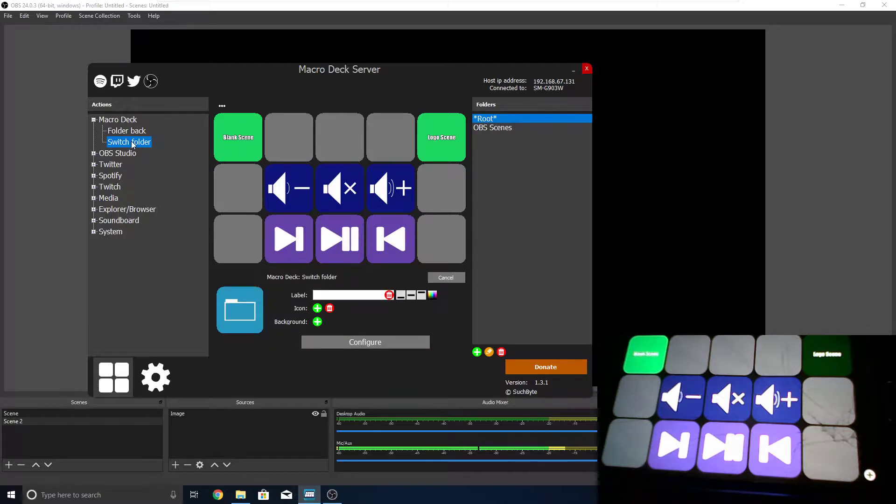
left_click(324, 345)
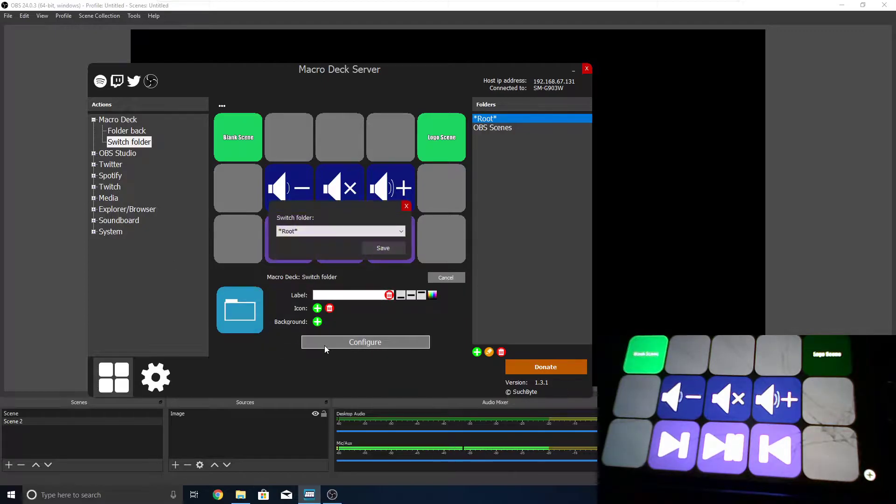
left_click(324, 232)
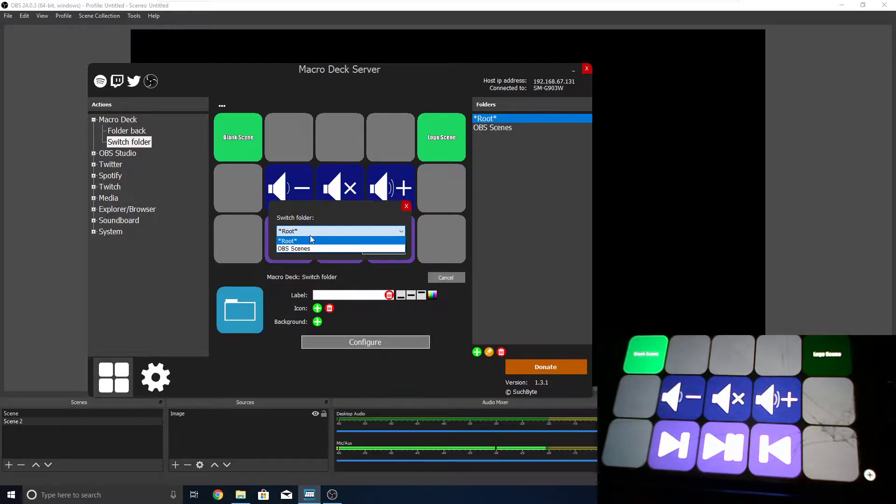
left_click(295, 248)
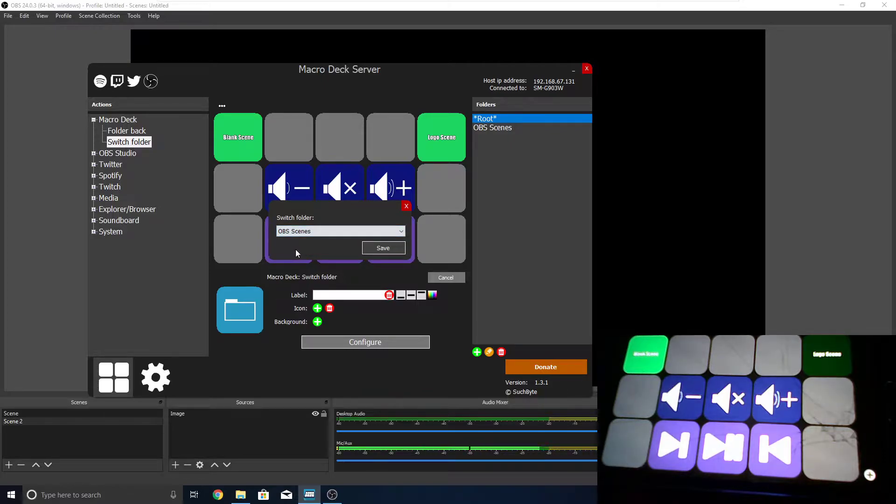
left_click(376, 248)
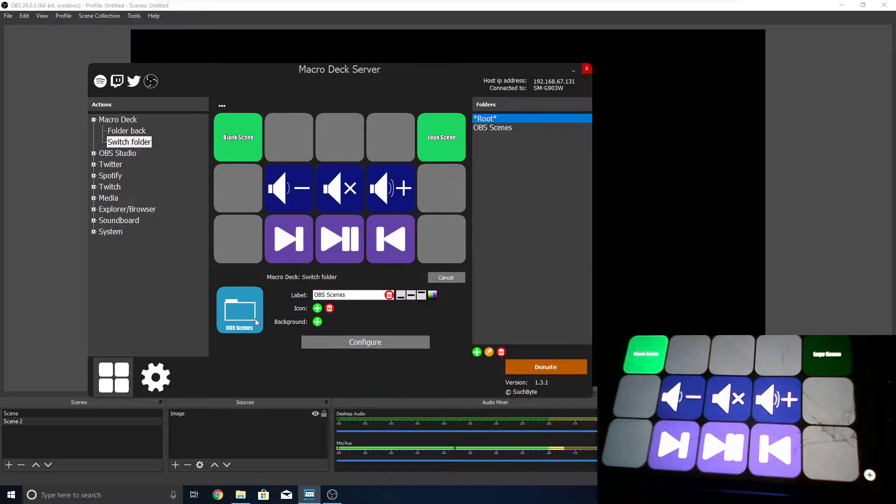
left_click(233, 248)
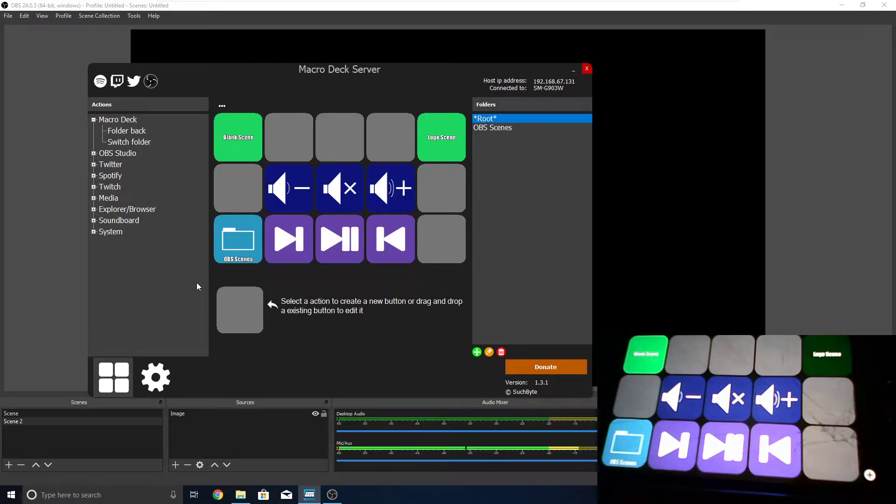
- Move the Blank Scene and Logo Scene buttons into the OBS Scenes folder
left_click(231, 143)
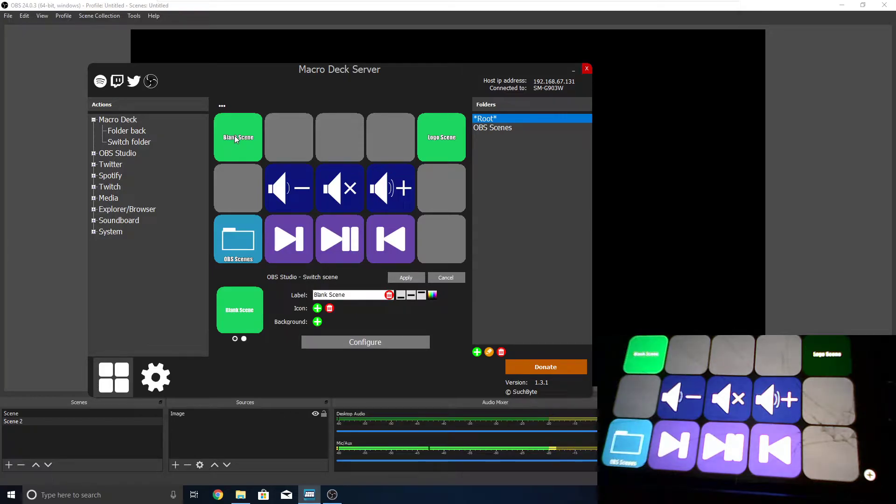
right_click(236, 140)
mouse_move(238, 121)
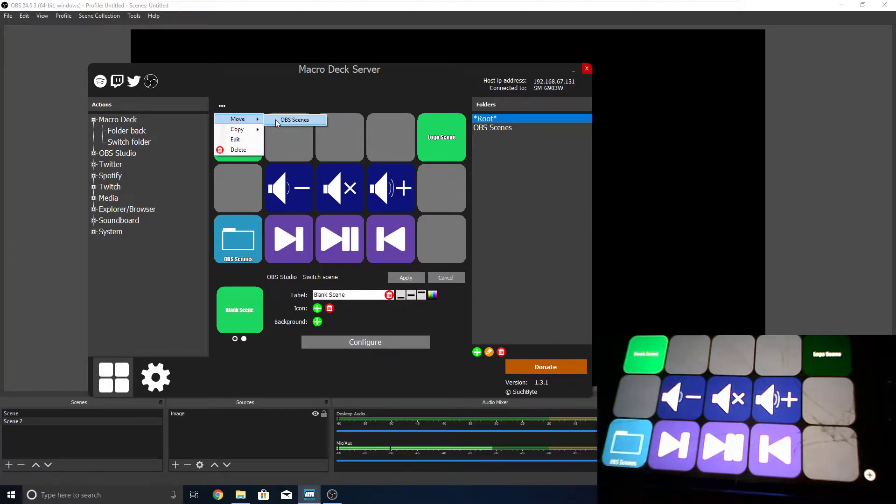
left_click(295, 120)
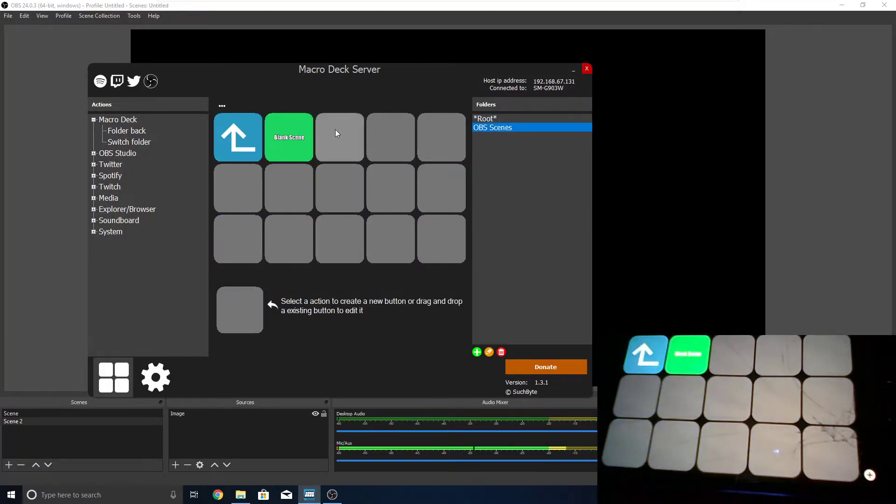
left_click(485, 119)
right_click(420, 116)
mouse_move(432, 121)
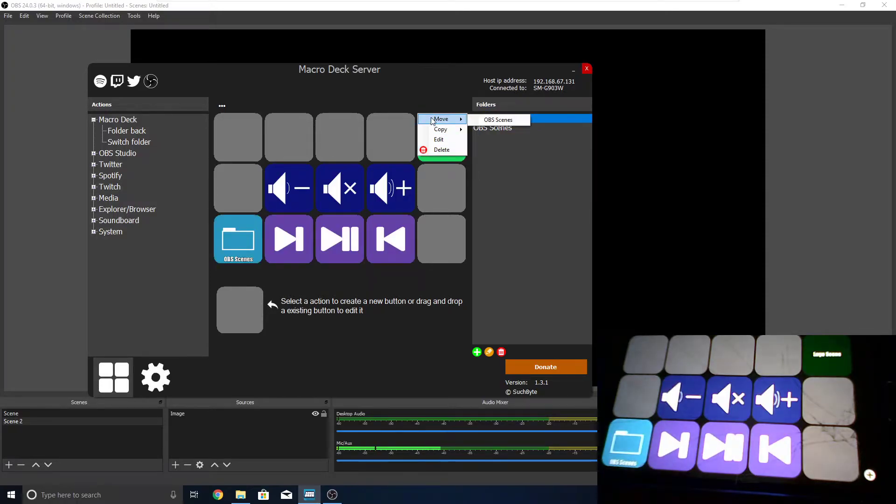
left_click(498, 120)
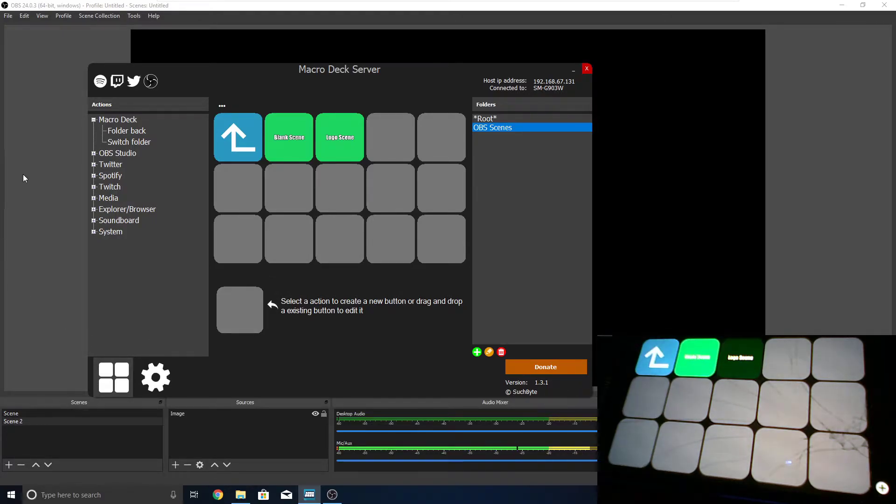
left_click(78, 219)
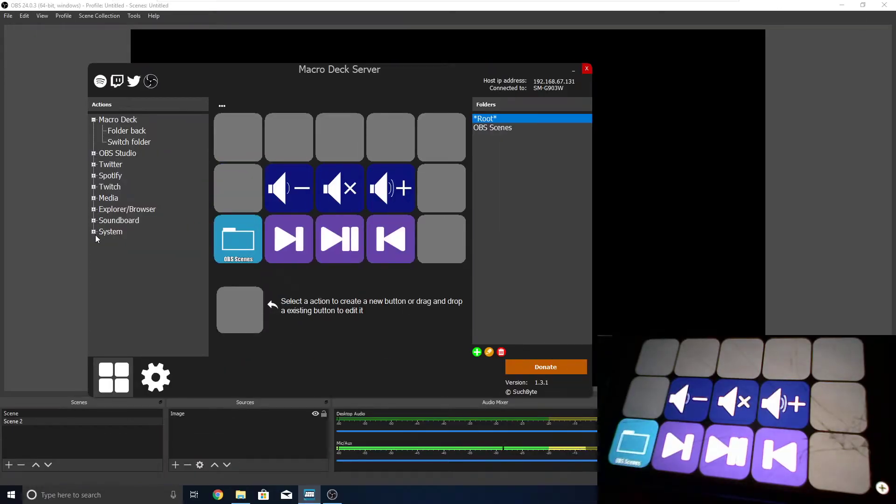
- Expand and collapse the System, Explorer/Browser and Twitch action groups, previewing Twitch chat message
left_click(93, 232)
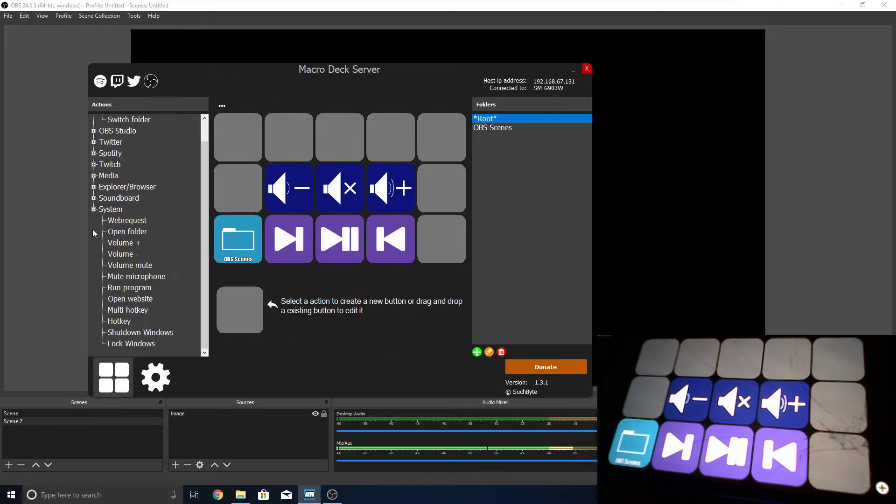
left_click(93, 210)
left_click(92, 210)
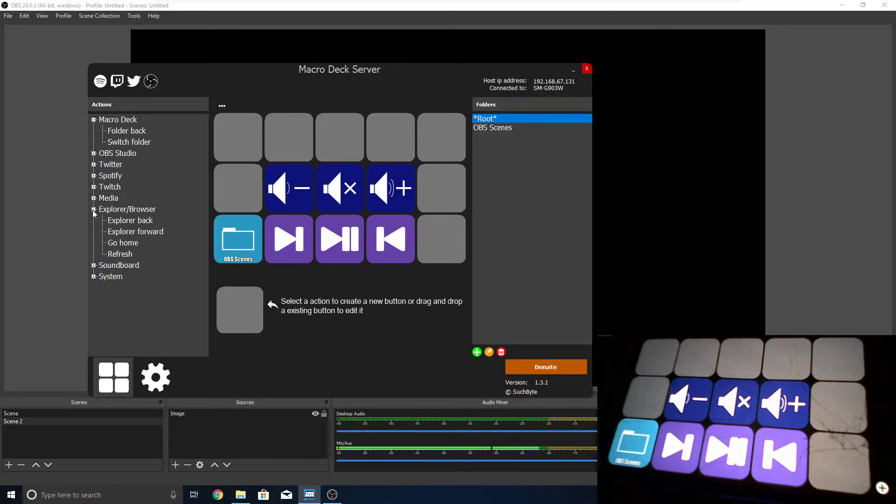
left_click(93, 209)
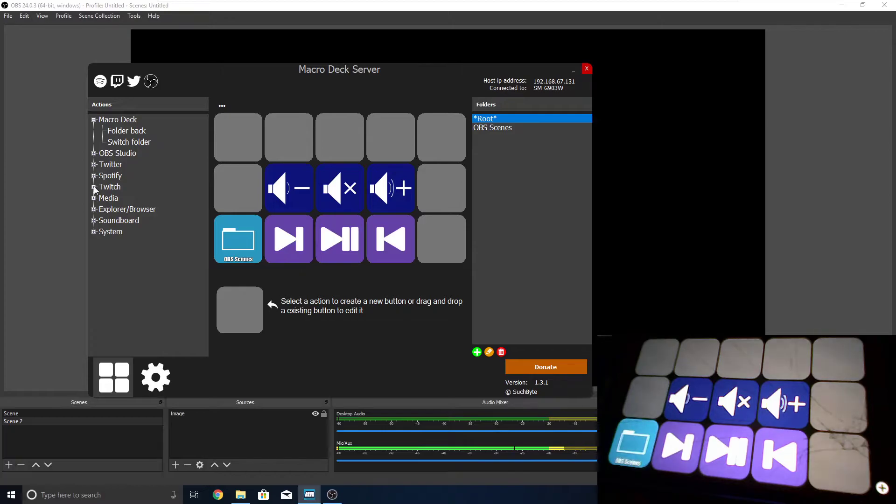
left_click(94, 187)
left_click(152, 200)
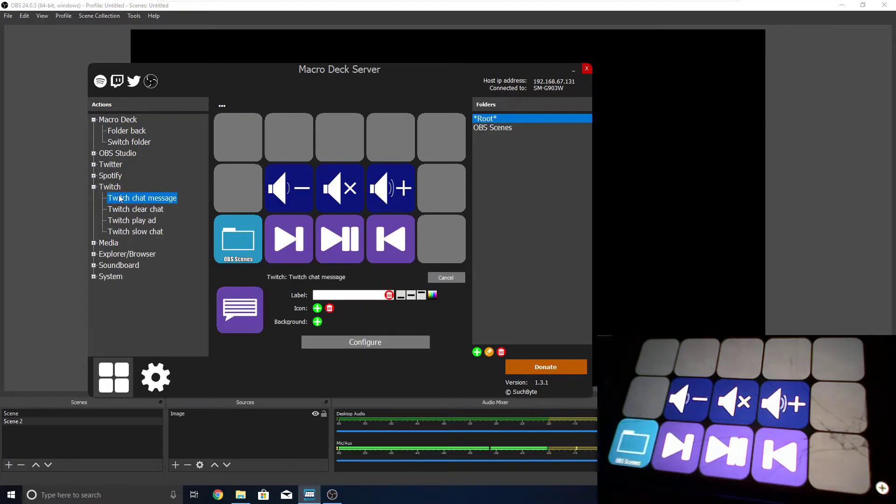
left_click(94, 187)
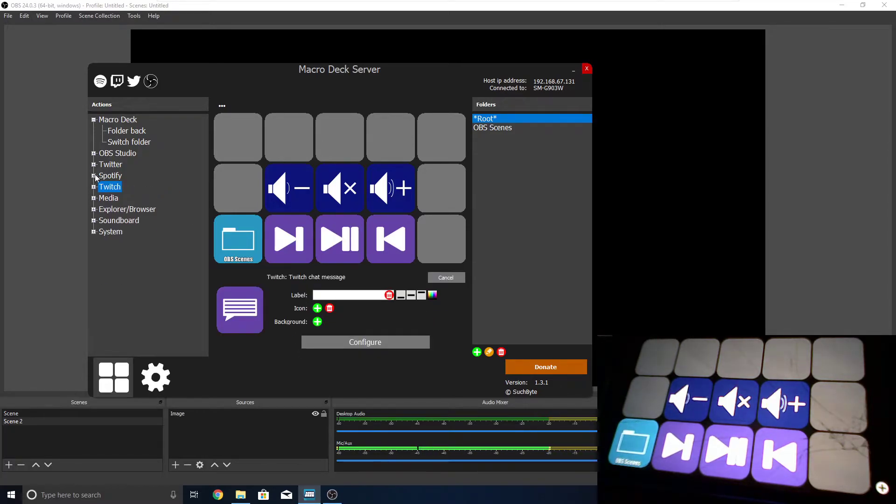
- Preview Spotify track actions, leaving a prev track draft, then expand and collapse Twitter
left_click(94, 176)
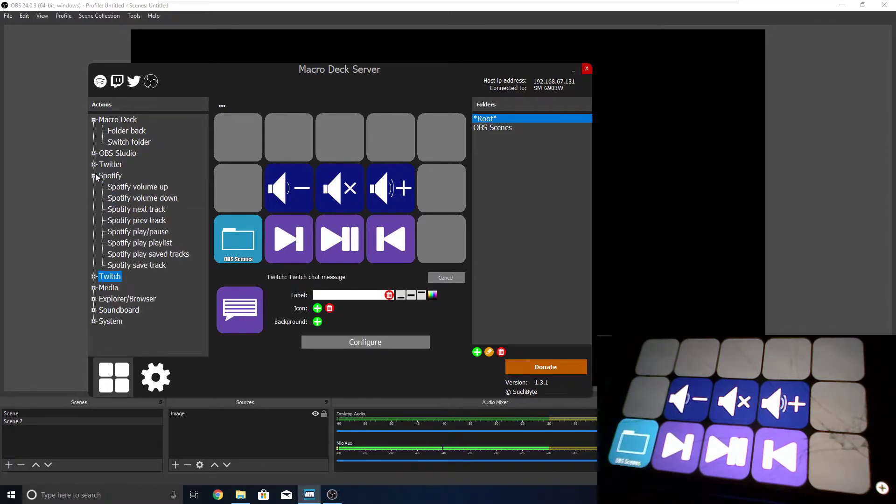
left_click(143, 243)
left_click(149, 191)
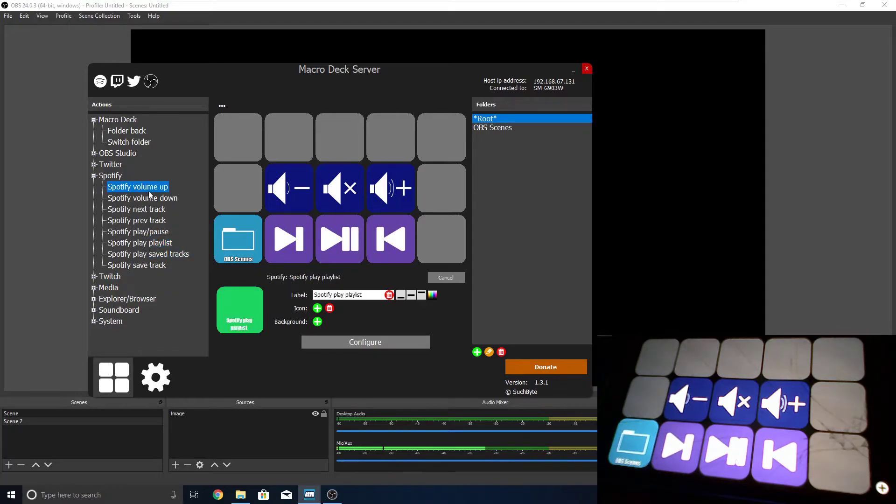
left_click(94, 176)
left_click(93, 164)
left_click(93, 165)
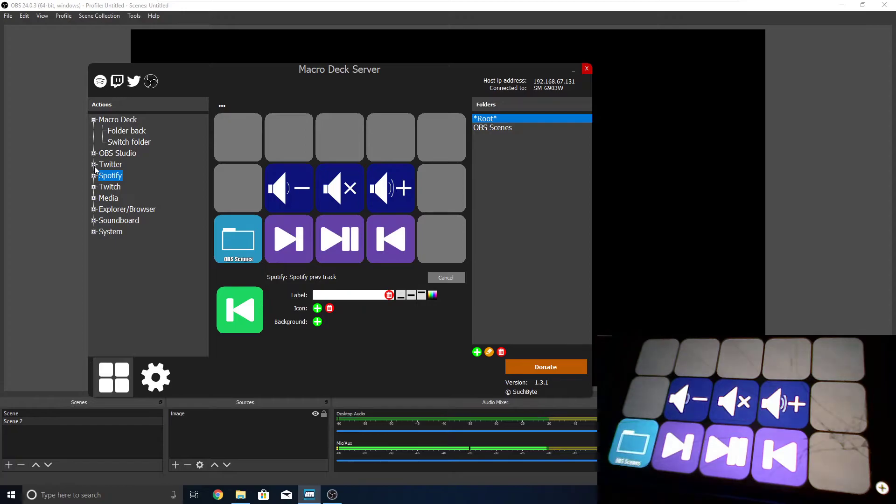
left_click(94, 120)
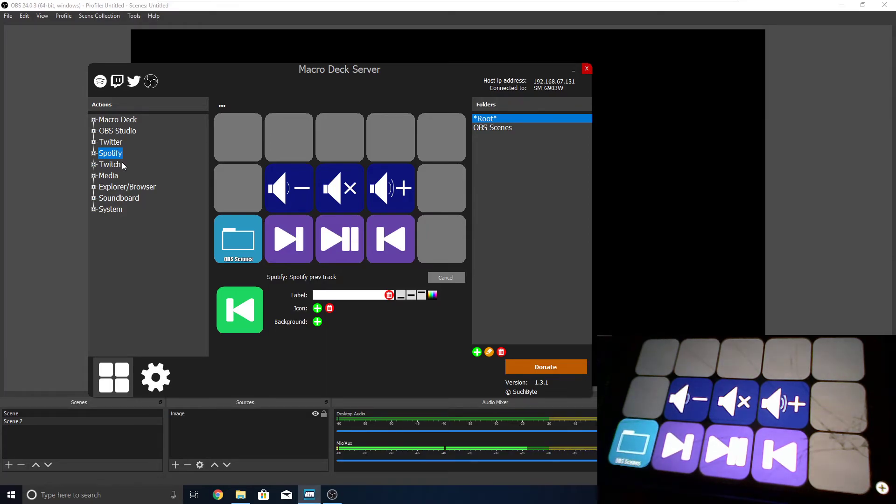
left_click(222, 106)
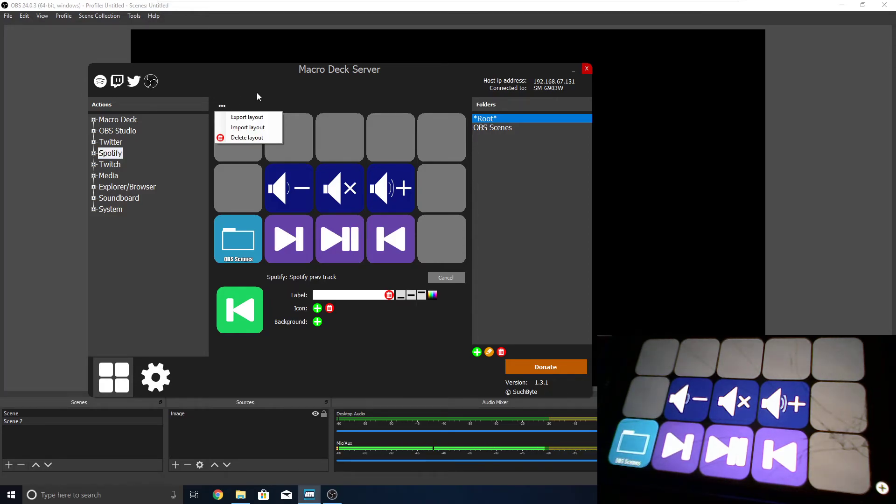
left_click_drag(256, 92, 257, 95)
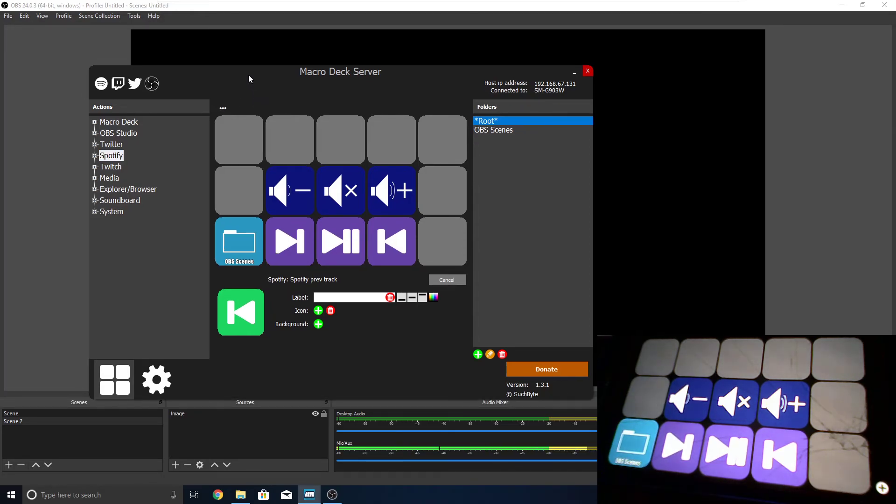